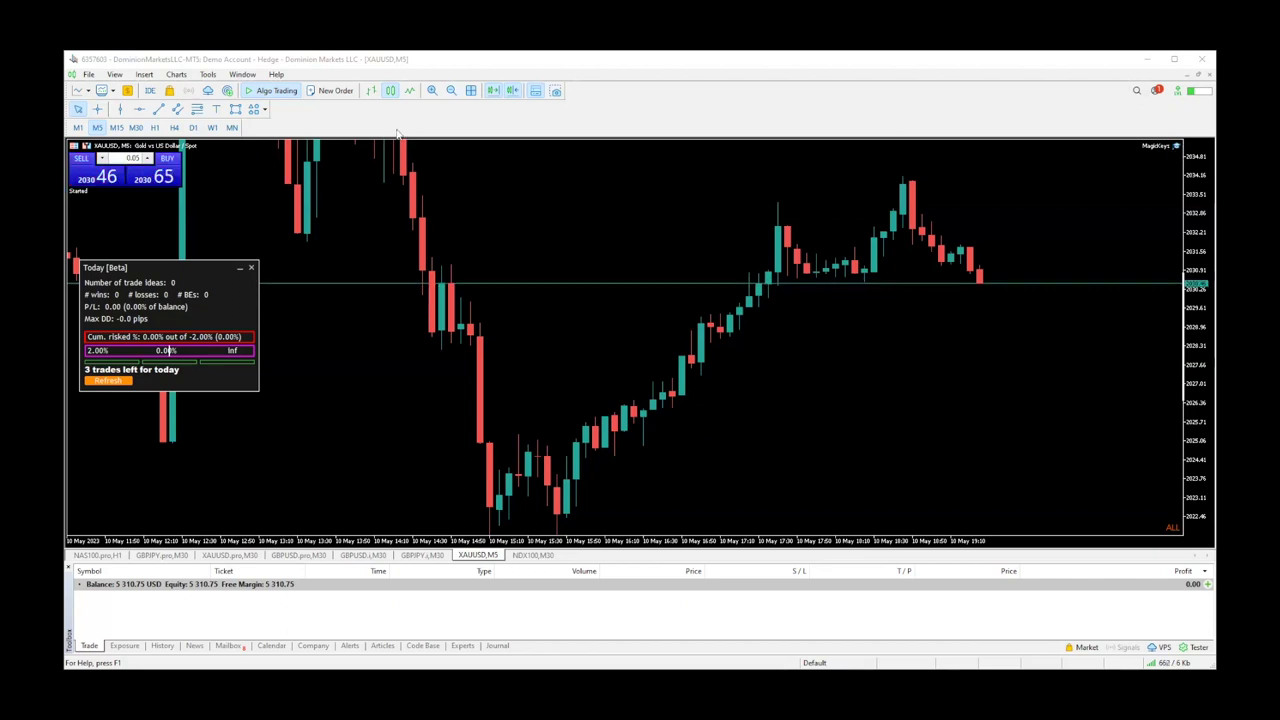
Step: Toggle Algo Trading off and on again, and check that MagicKeys allows algo trading and DLL imports
click(268, 93)
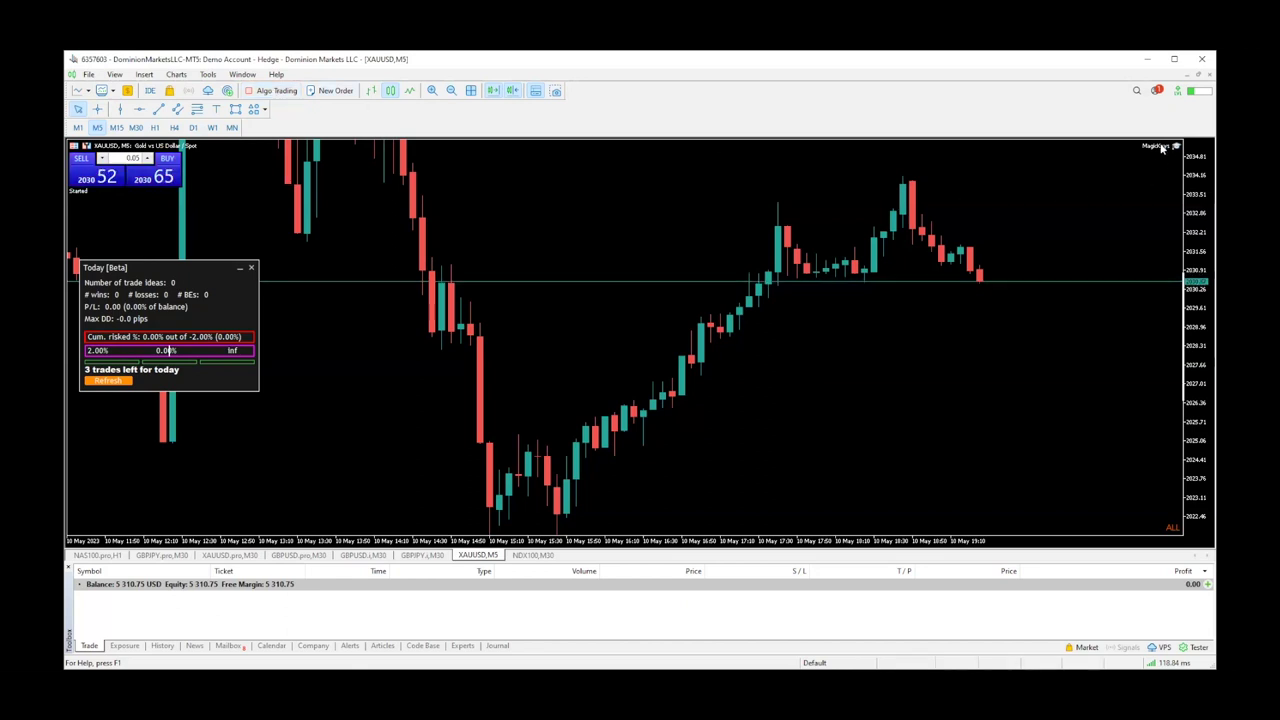
click(286, 94)
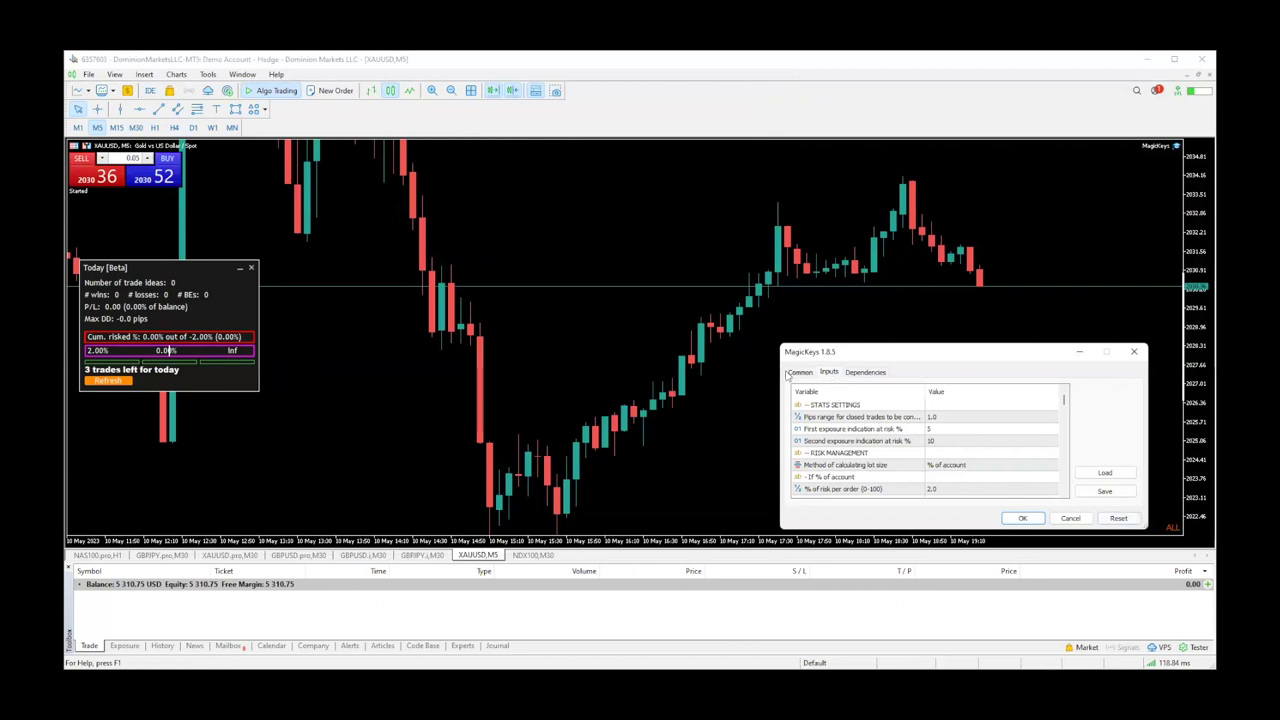
click(798, 376)
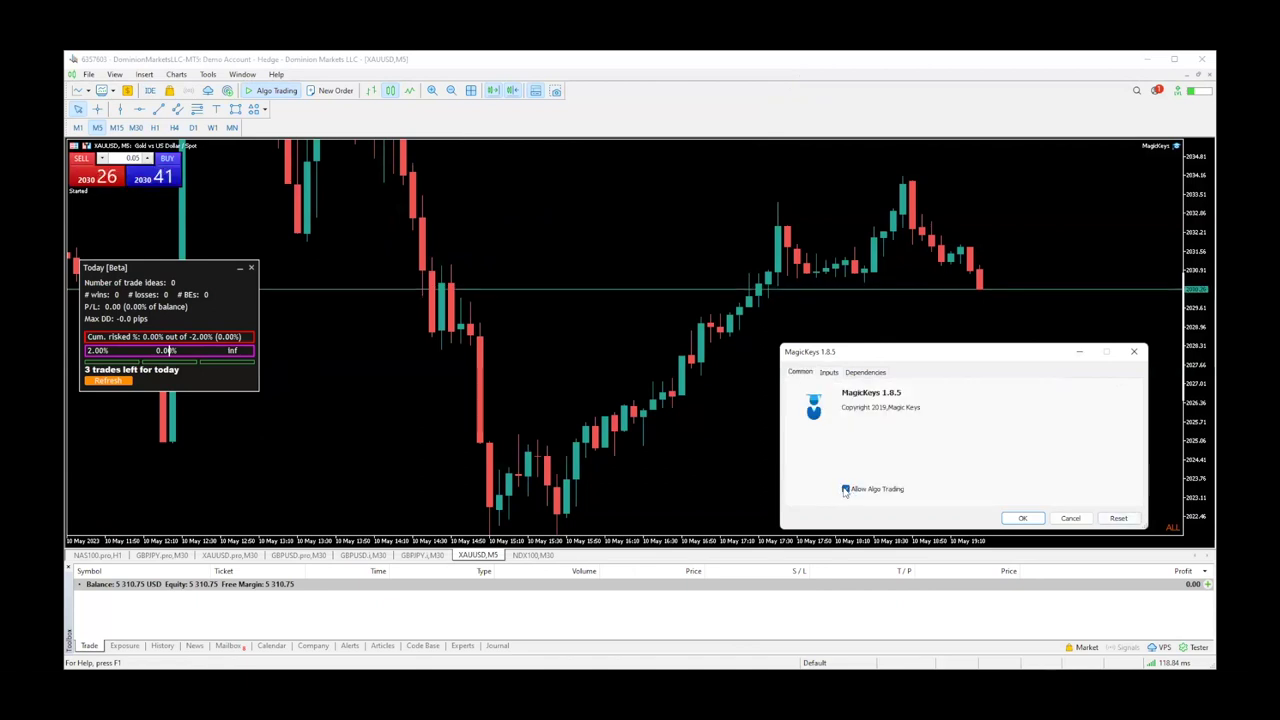
click(865, 372)
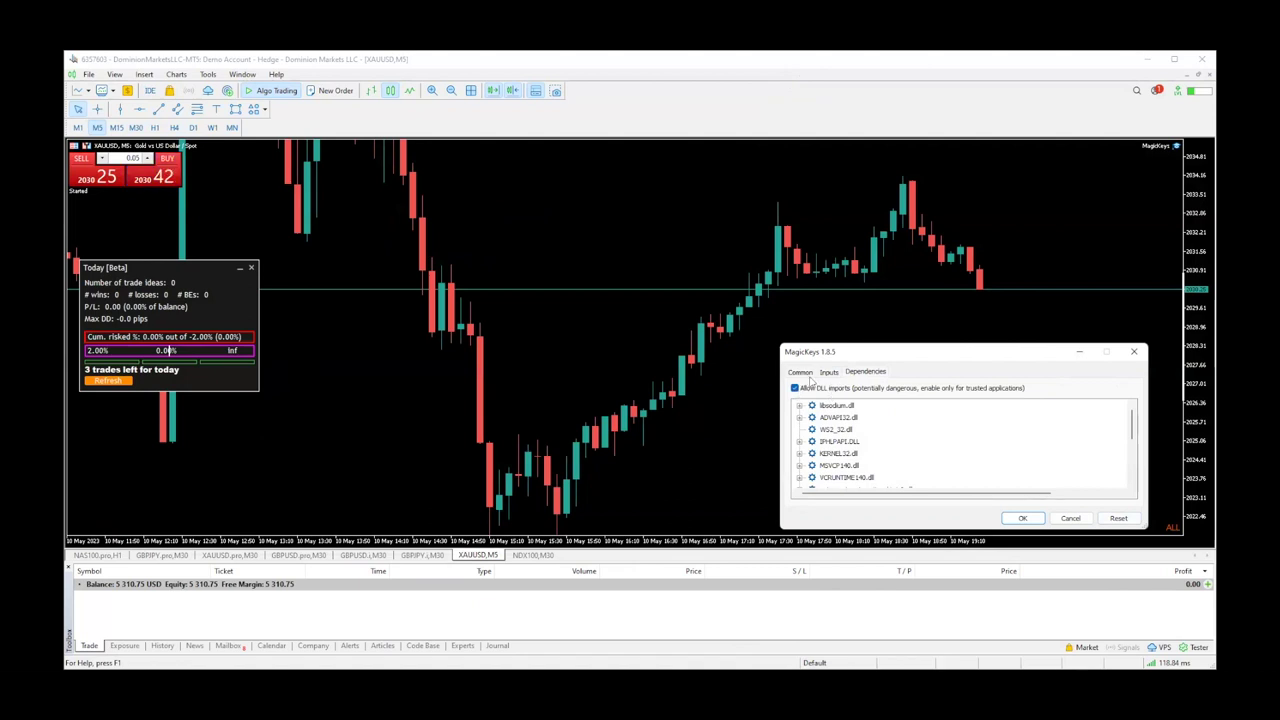
click(806, 374)
click(830, 373)
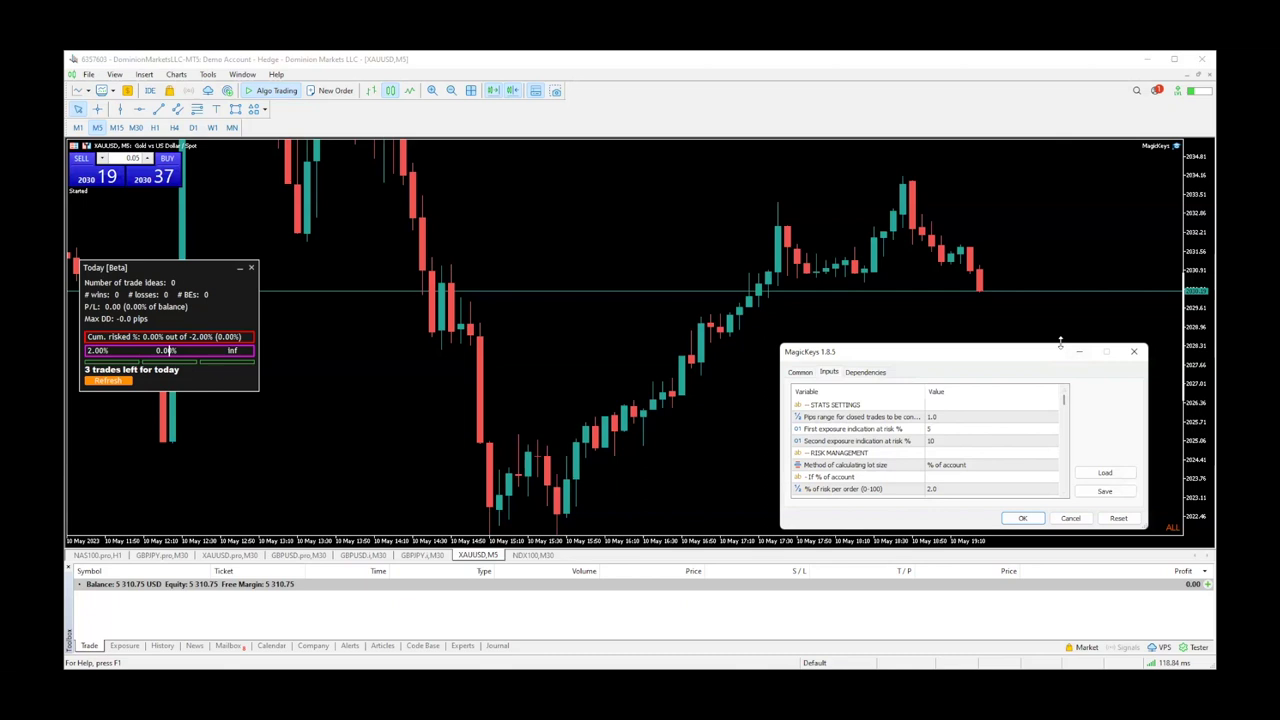
Step: Set the MagicKeys percentage of risk per order to 1.0 in the enlarged settings dialog and apply the settings
drag(1060, 342, 1060, 160)
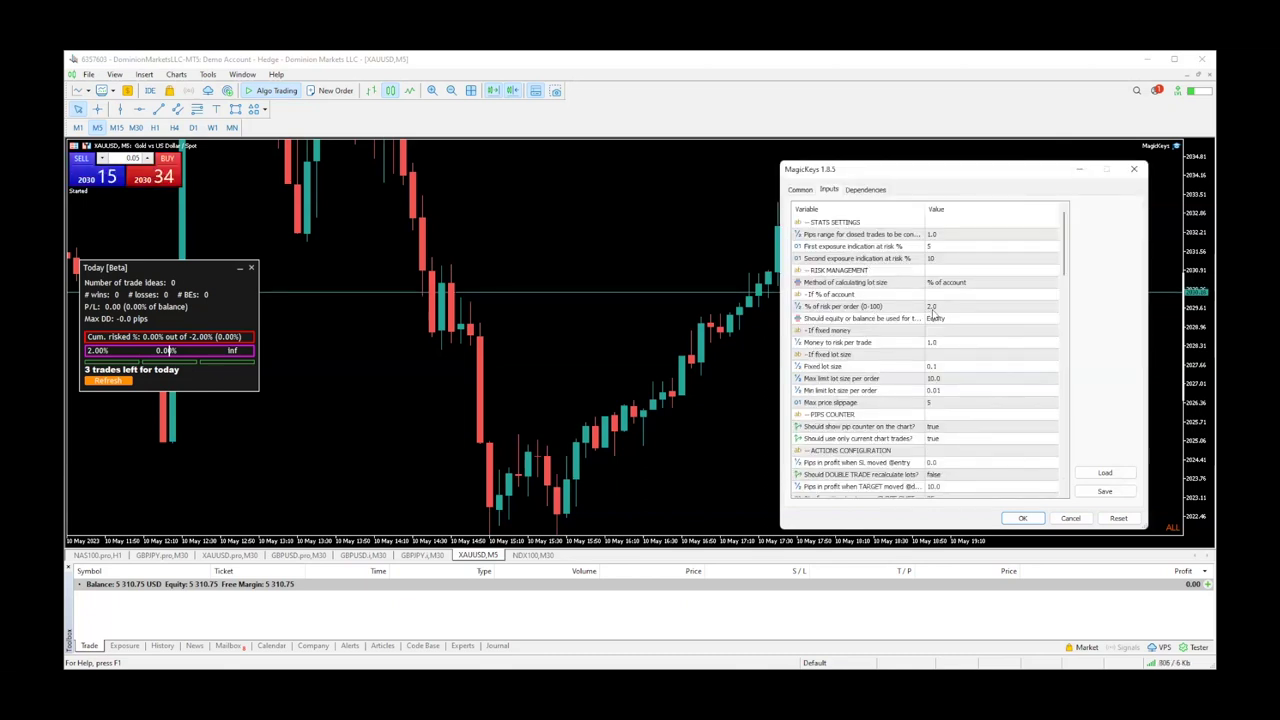
double_click(933, 307)
text(1.0)
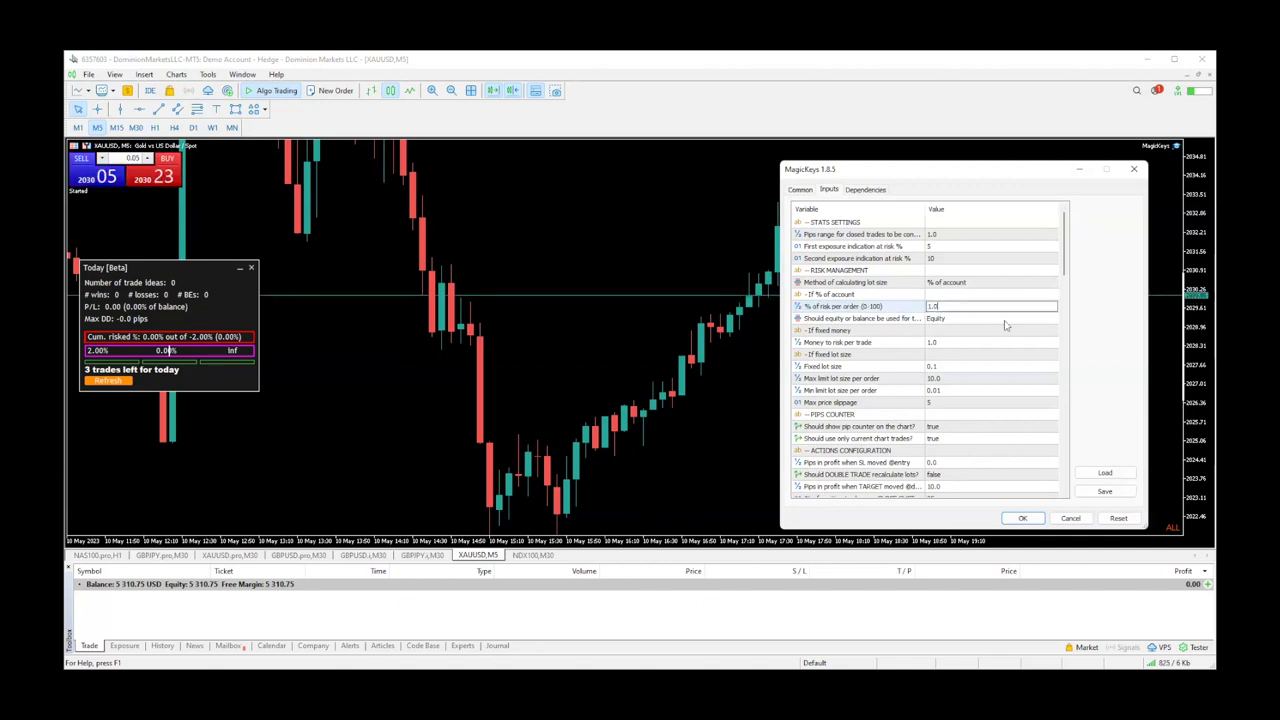
click(1002, 330)
scroll(1030, 363, down, 2)
scroll(1030, 363, down, 5)
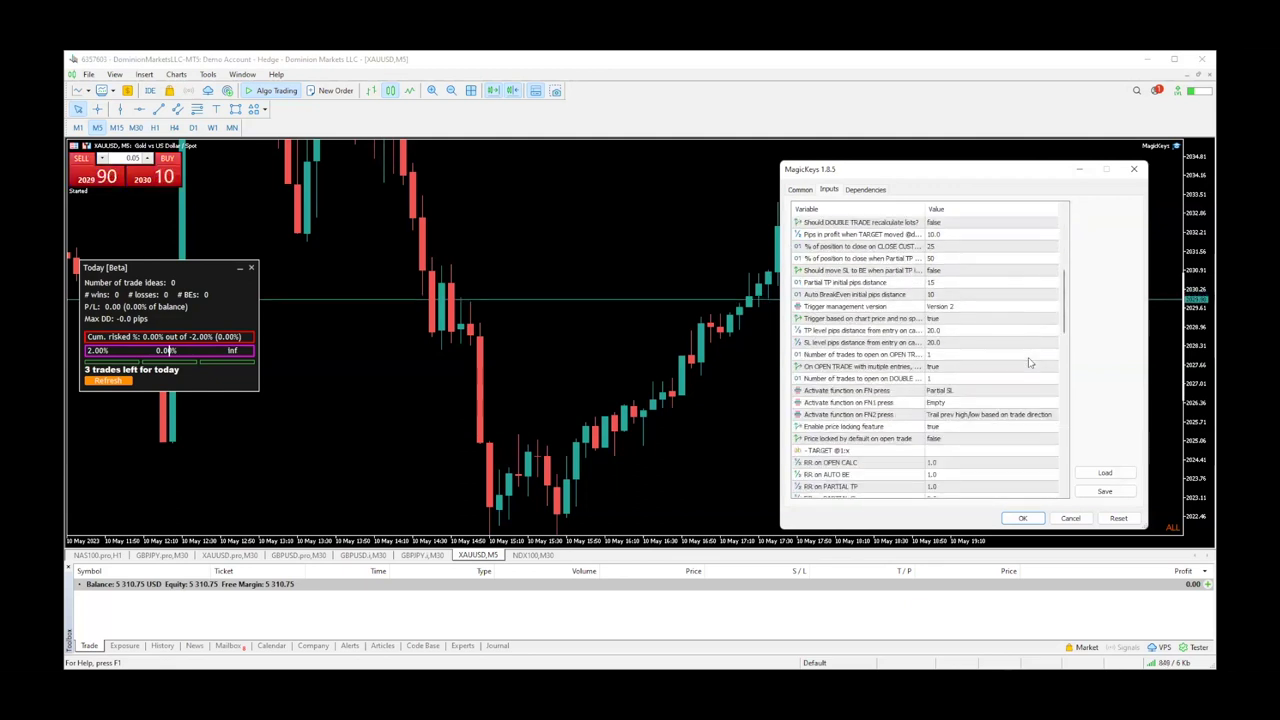
scroll(1030, 363, down, 3)
scroll(1030, 363, down, 7)
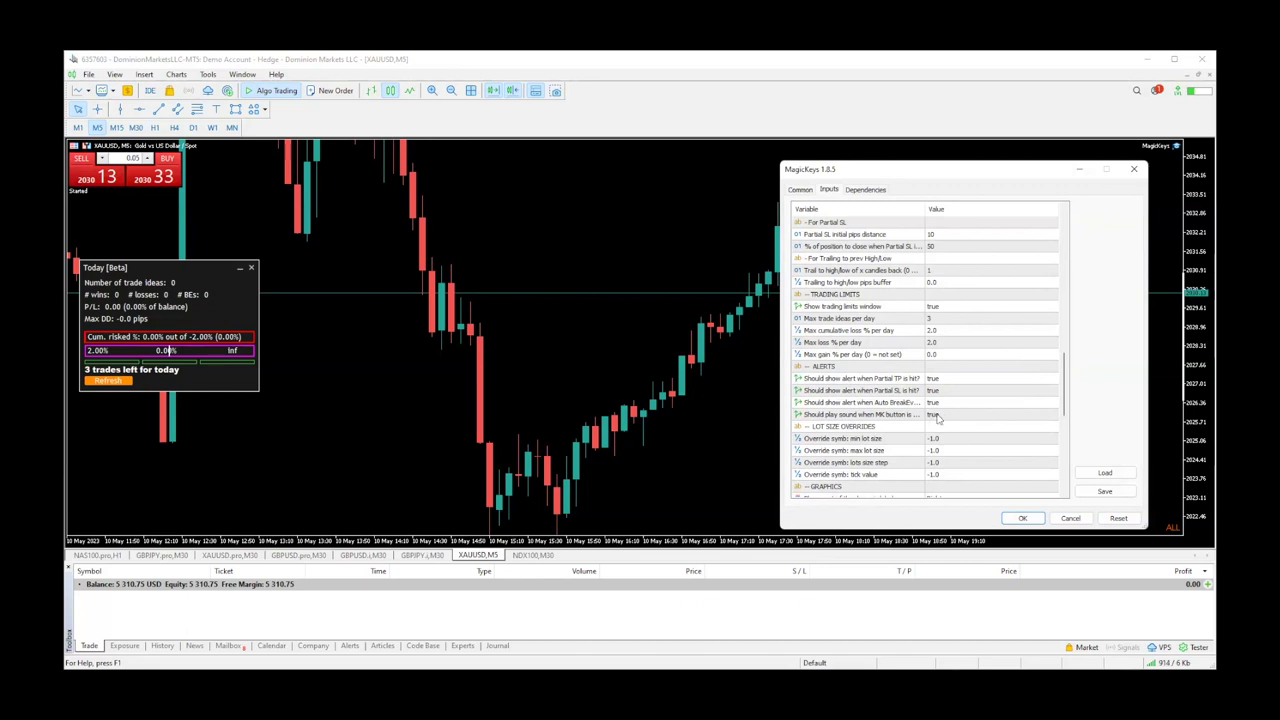
click(1025, 519)
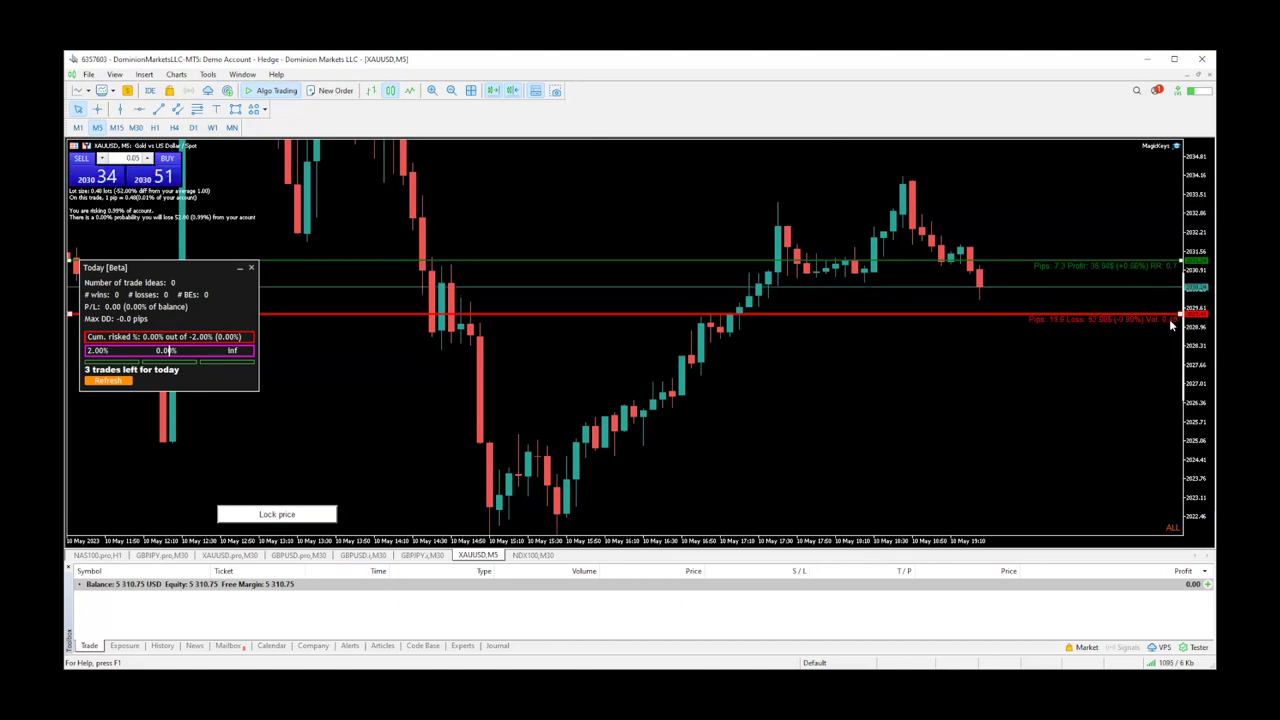
Step: Place the calculator's green target line at the recent swing high and the red stop-loss line about 14 pips from the current price
drag(1012, 265, 1017, 183)
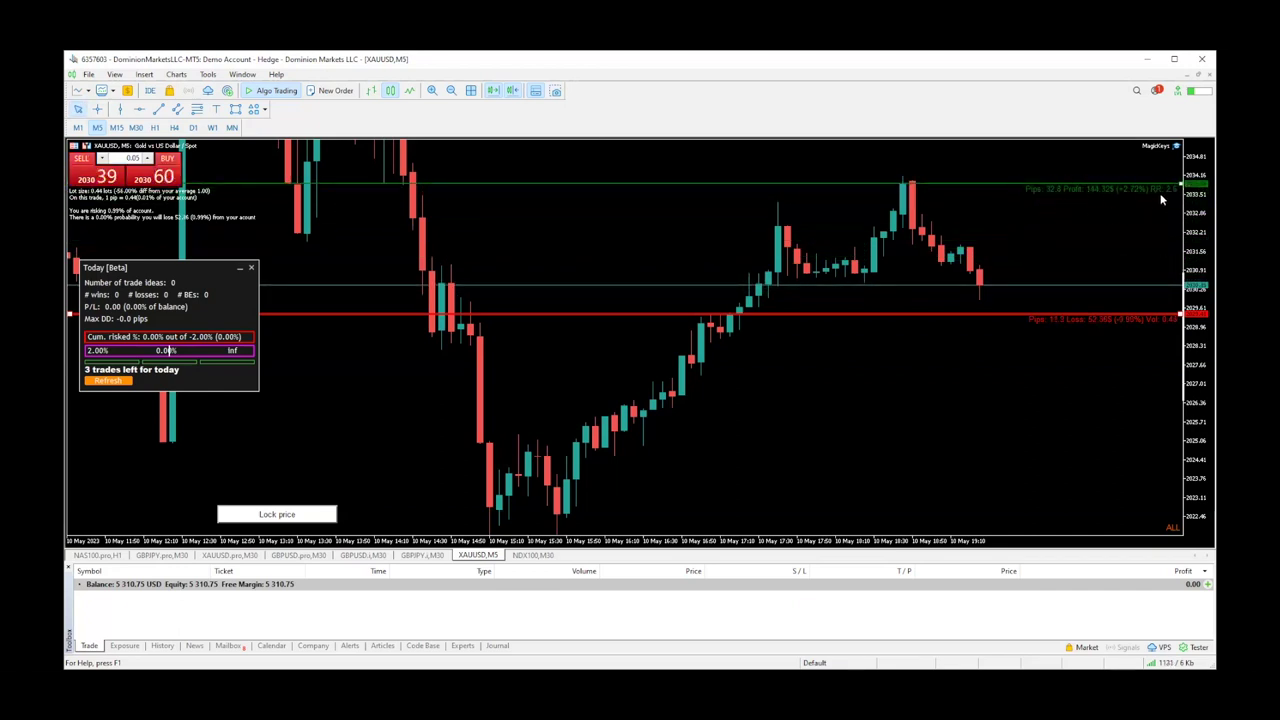
drag(1025, 318, 1030, 368)
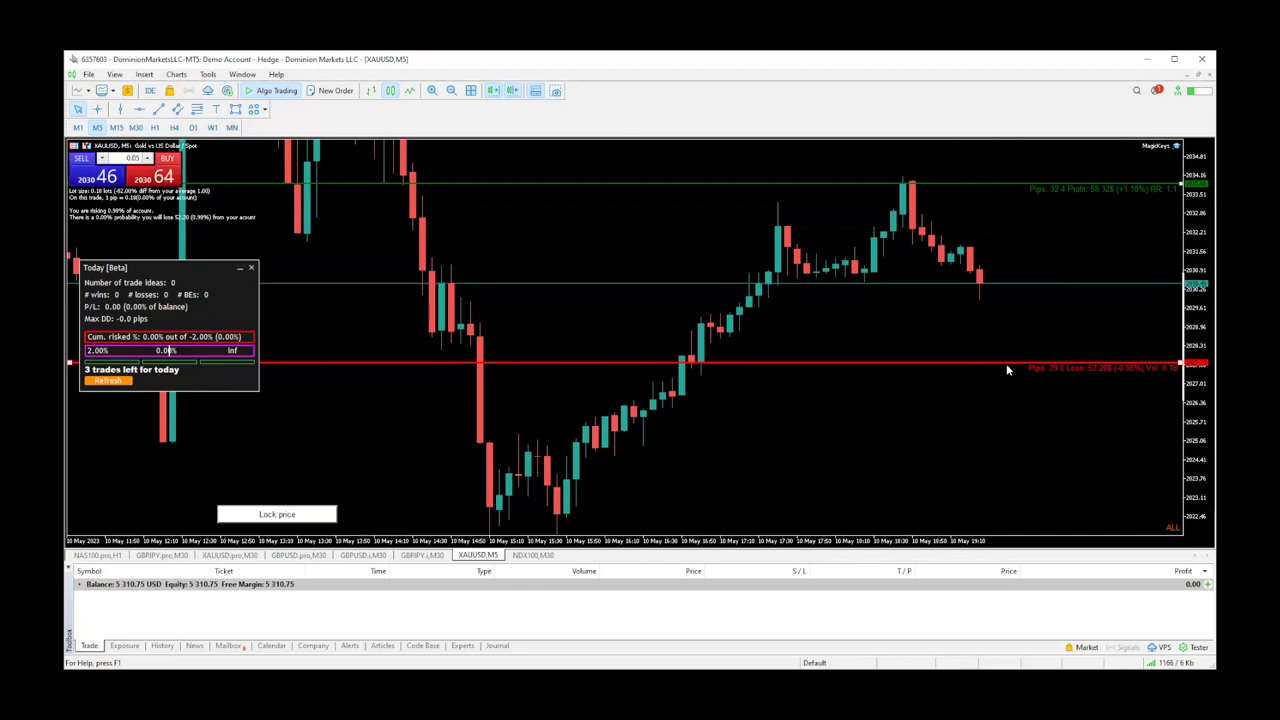
drag(1007, 364, 1012, 310)
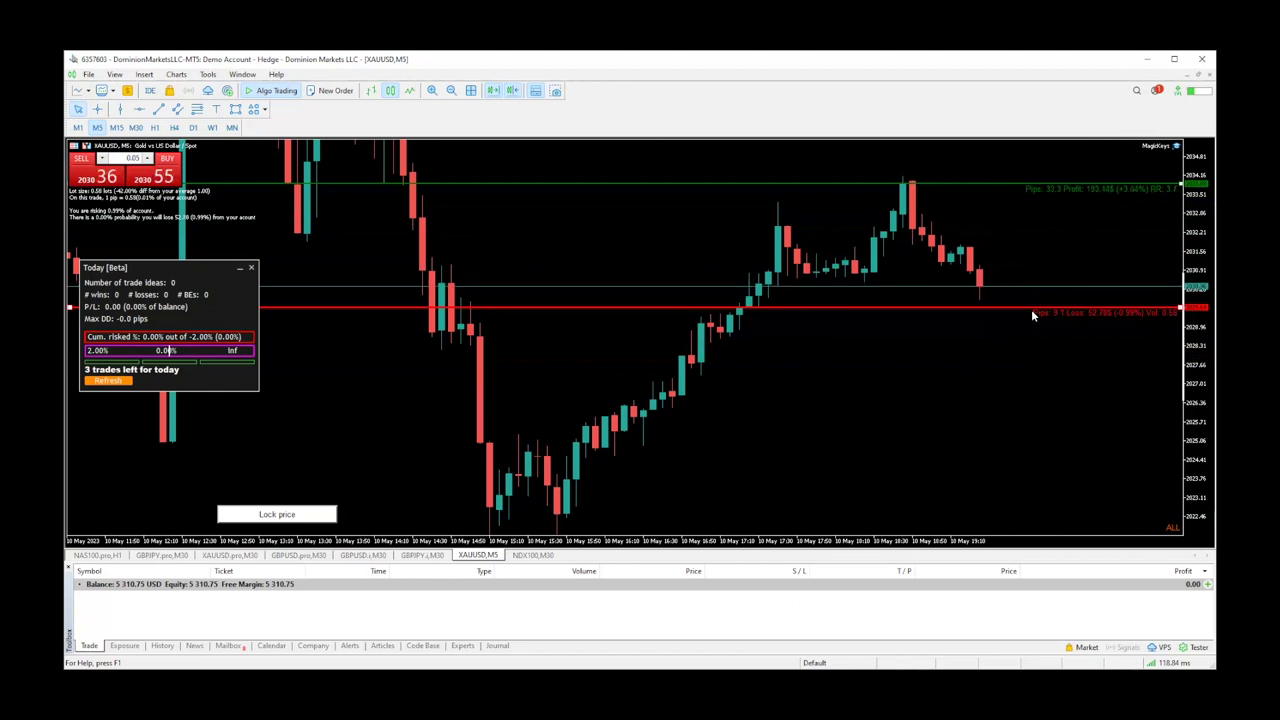
drag(1023, 309, 1023, 326)
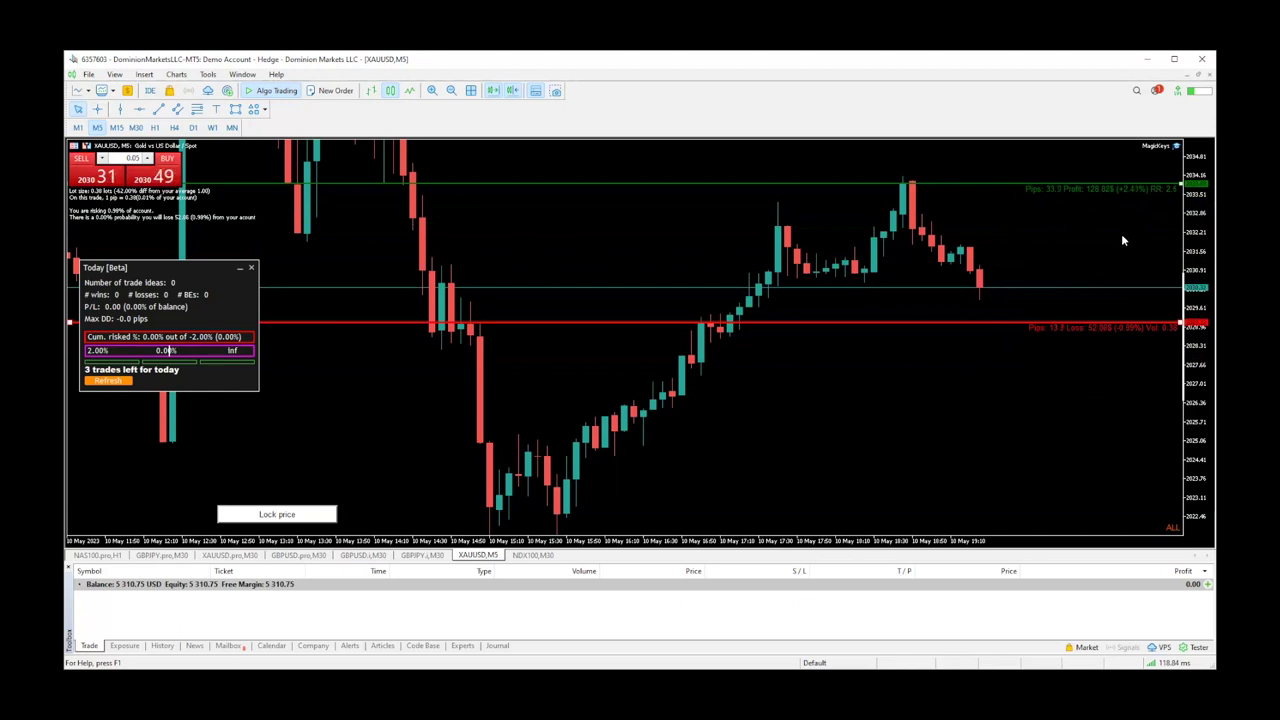
Step: Edit the MagicKeys alert setting for playing a sound on MK button use, and apply the settings
click(1177, 146)
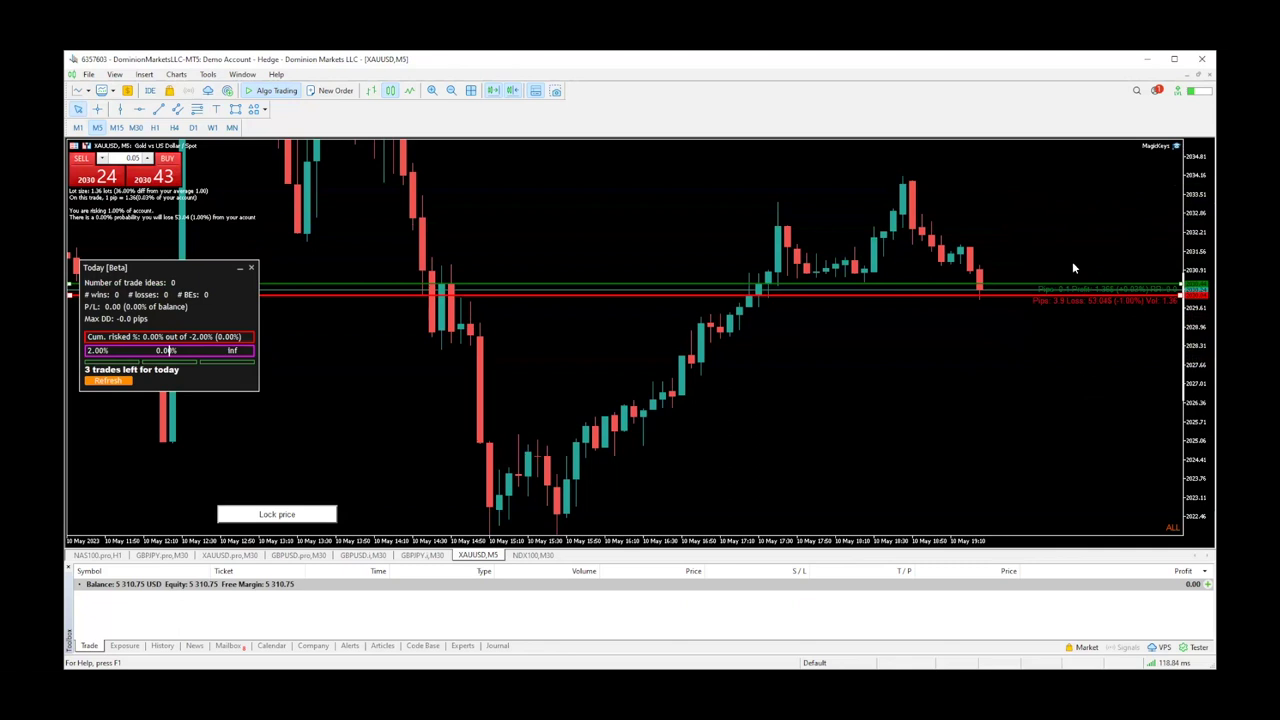
scroll(986, 330, down, 8)
scroll(986, 330, down, 10)
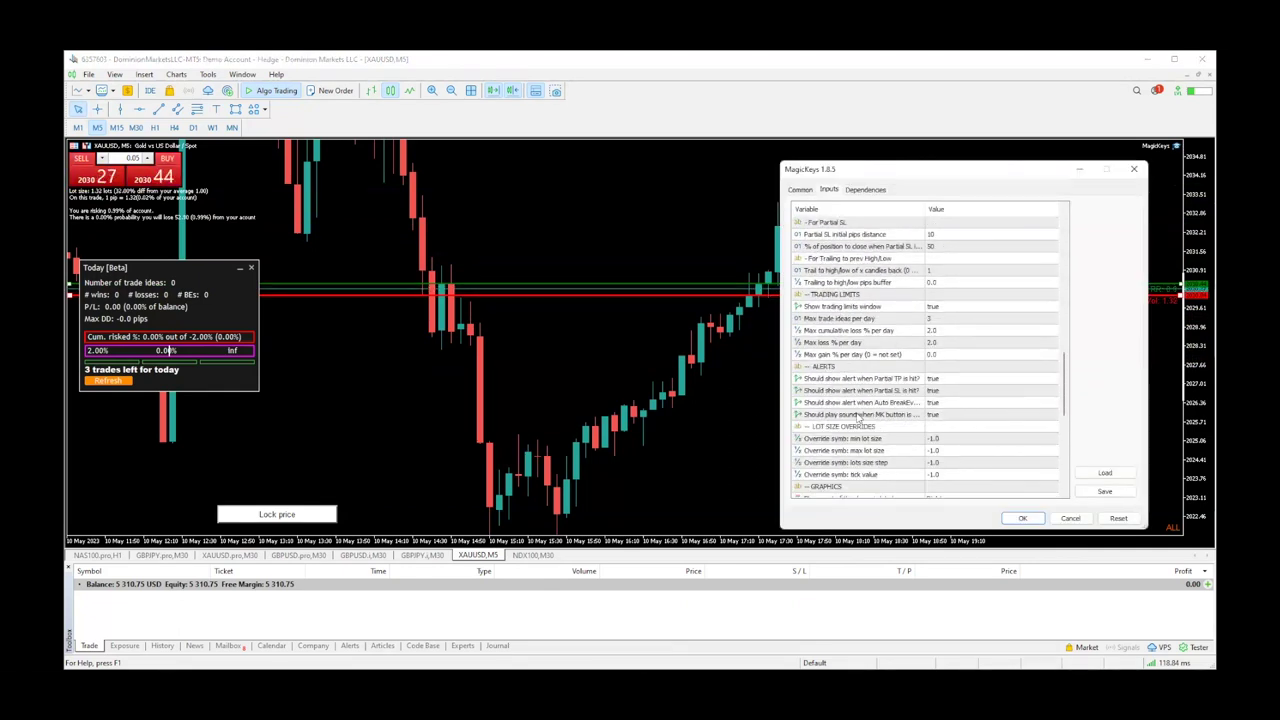
double_click(936, 414)
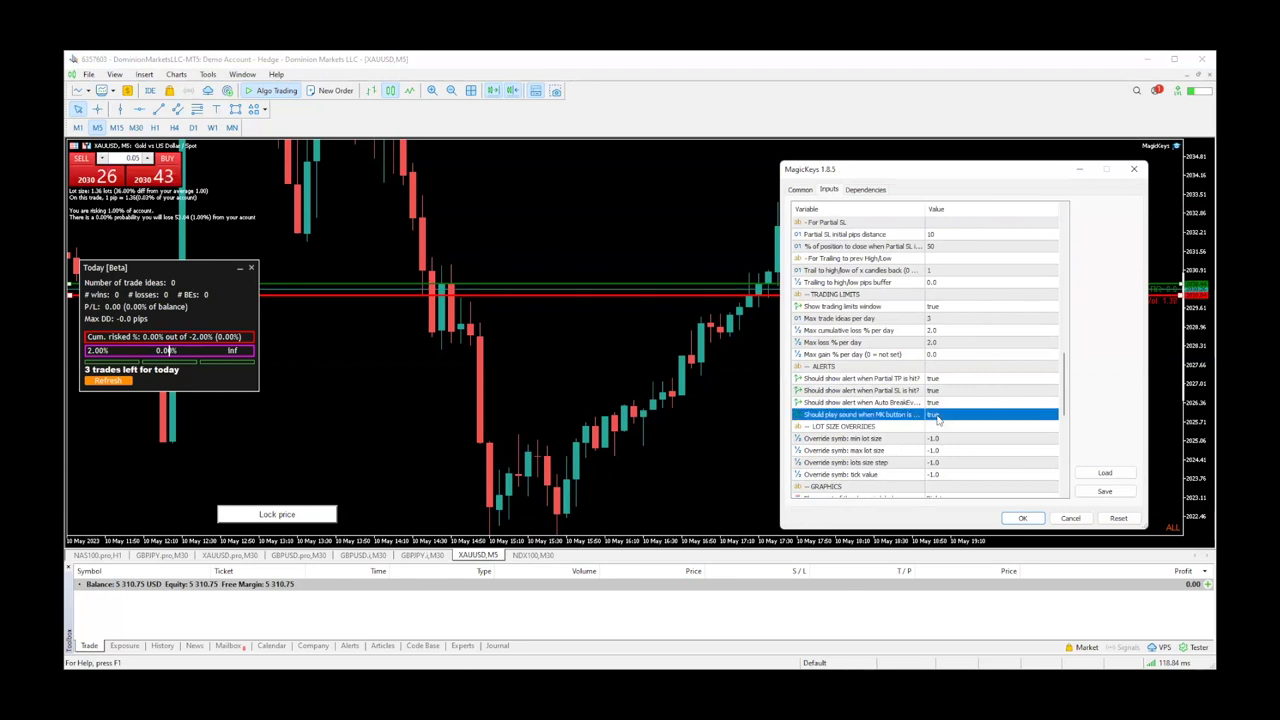
click(1024, 518)
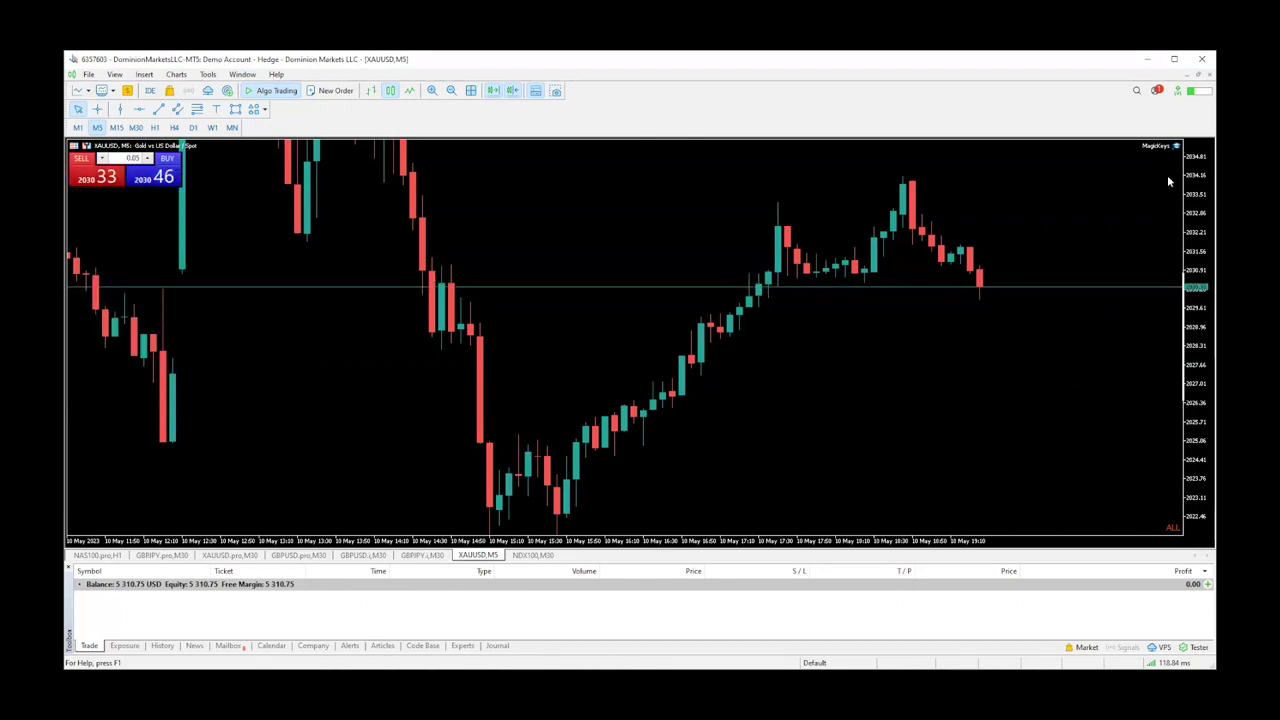
Step: Set the MagicKeys percentage of position to close on a custom close to 80, and apply the settings
click(1178, 146)
drag(1065, 263, 1065, 293)
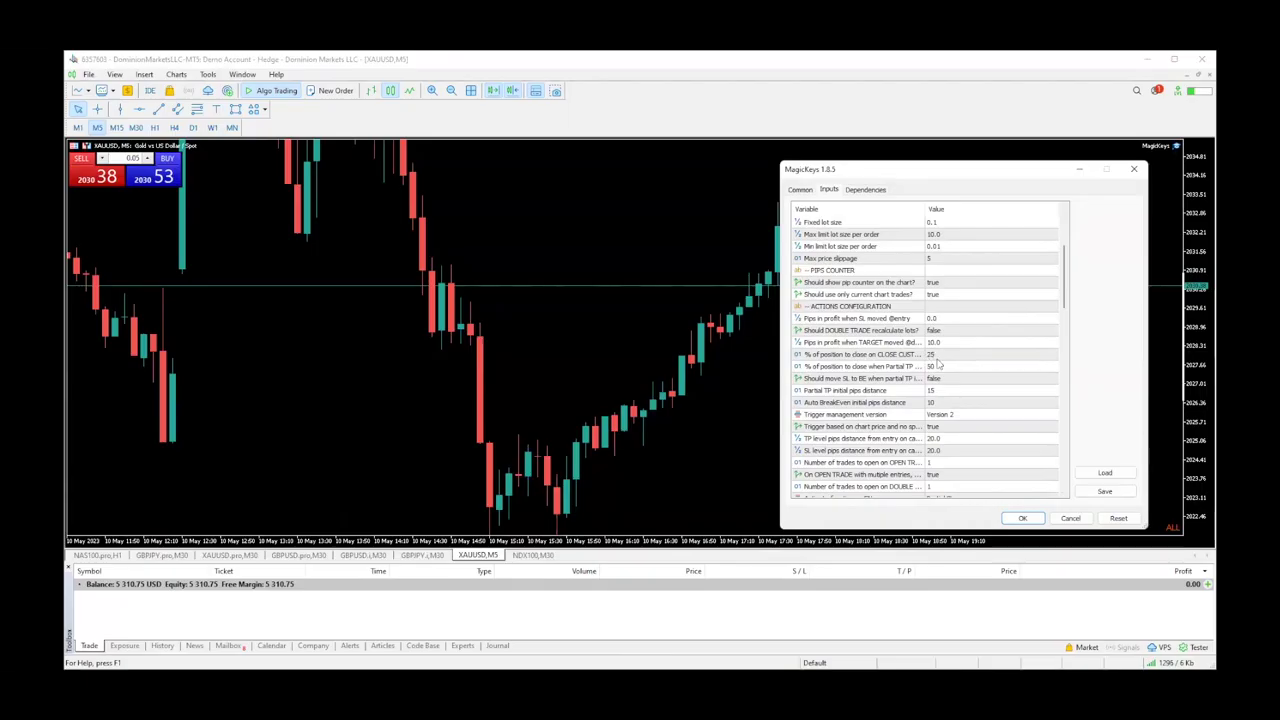
click(936, 357)
click(936, 356)
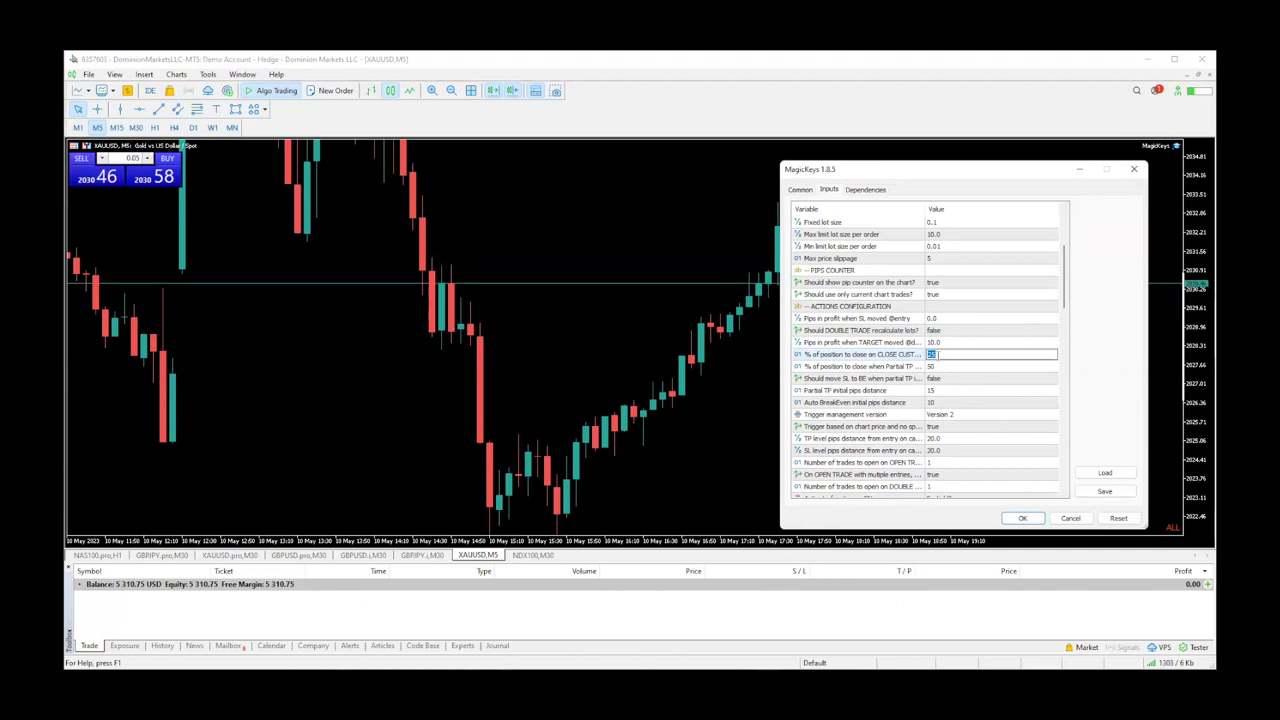
text(80)
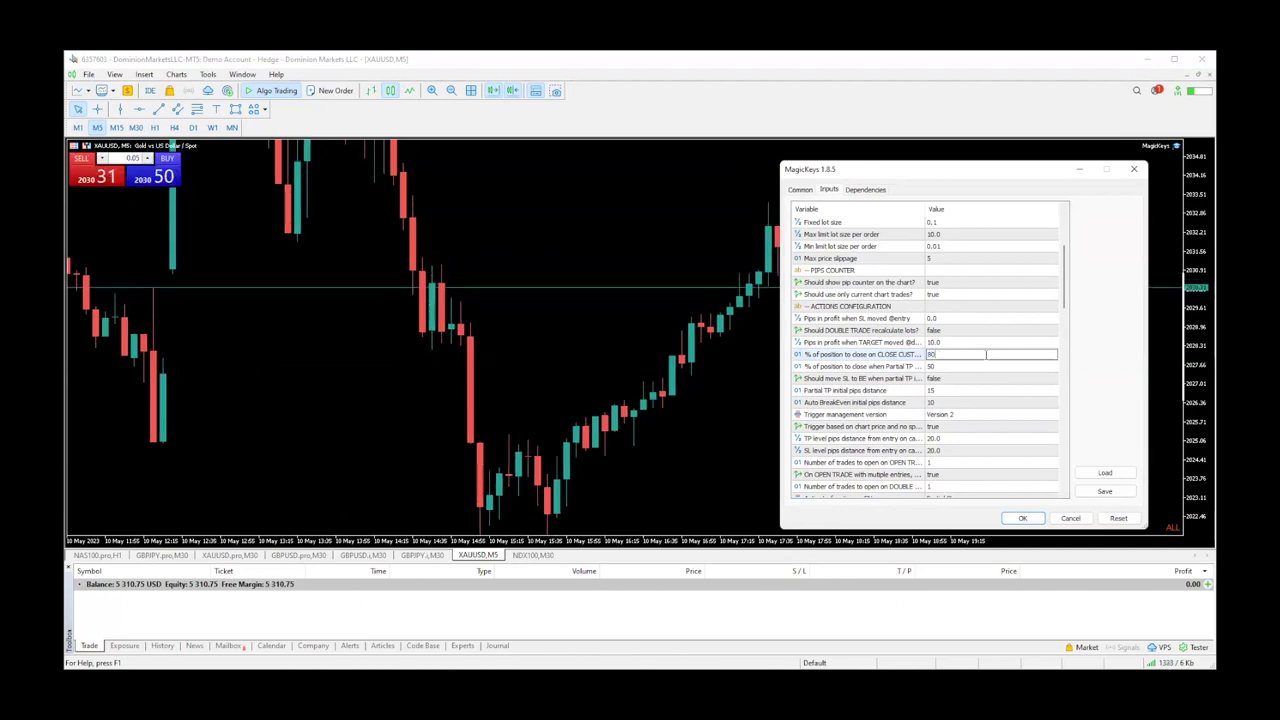
scroll(993, 357, down, 6)
scroll(993, 357, down, 1)
scroll(995, 338, down, 2)
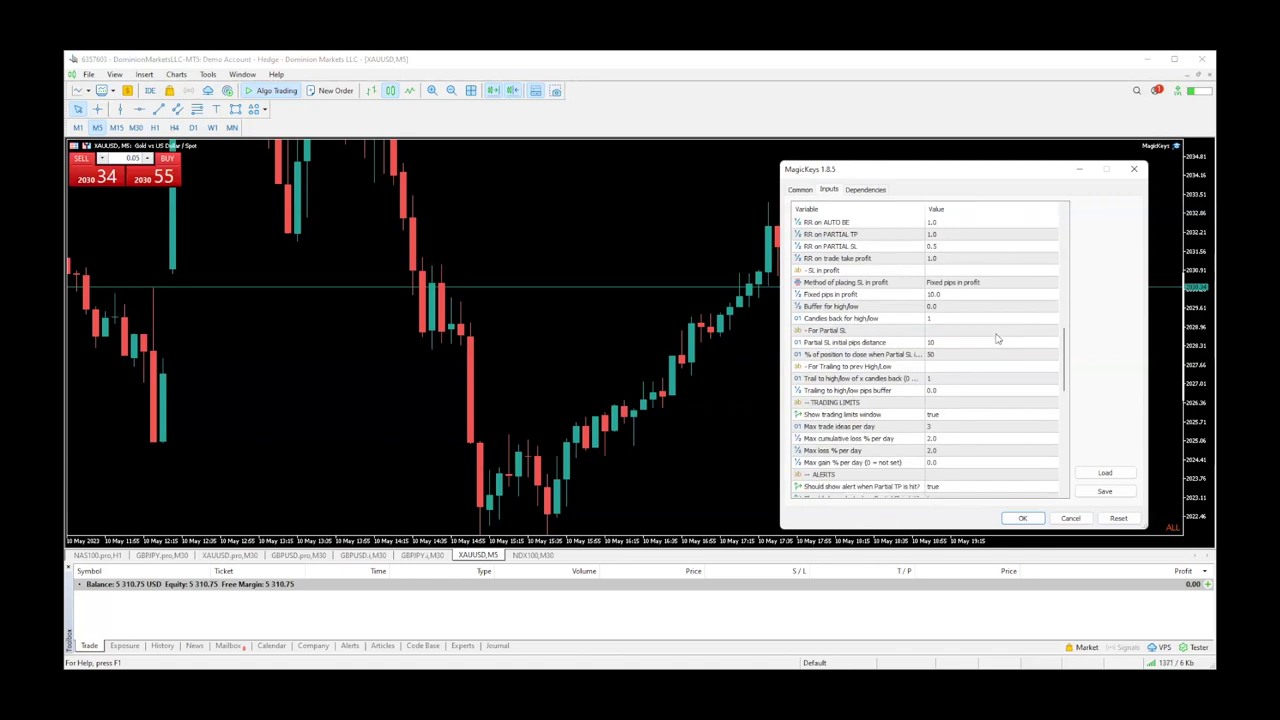
scroll(997, 339, down, 6)
scroll(997, 339, down, 5)
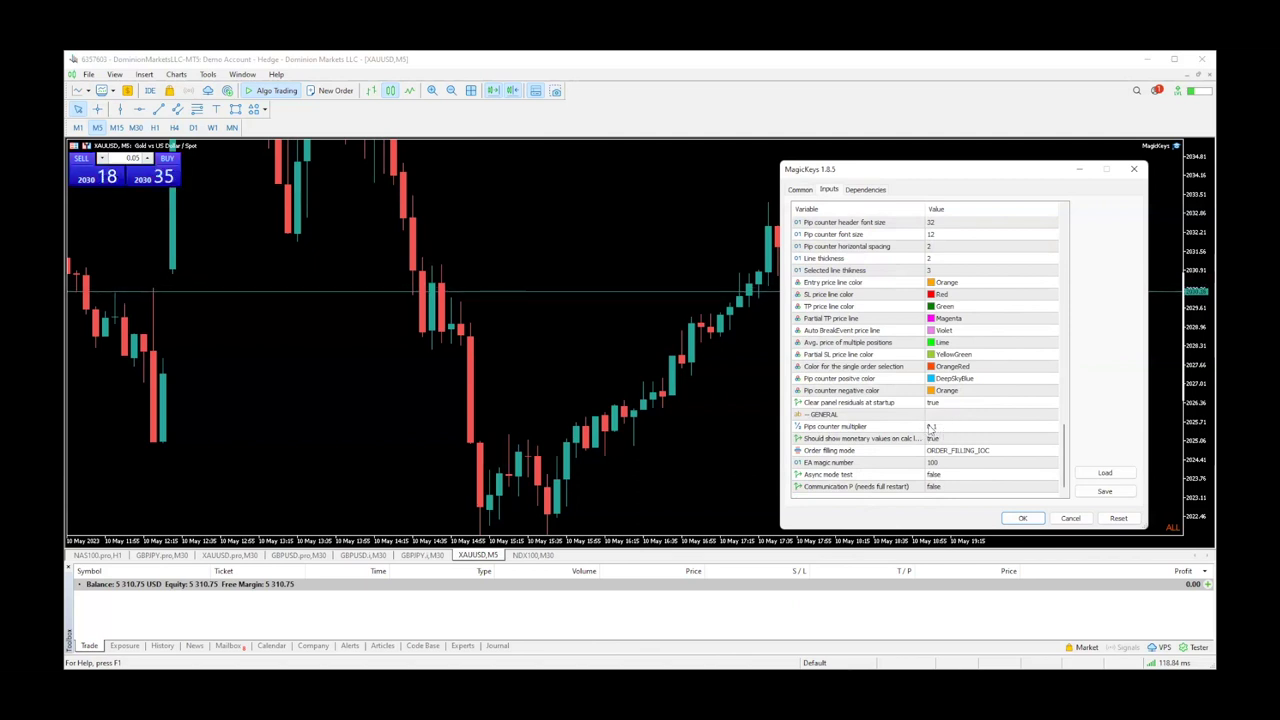
click(1026, 519)
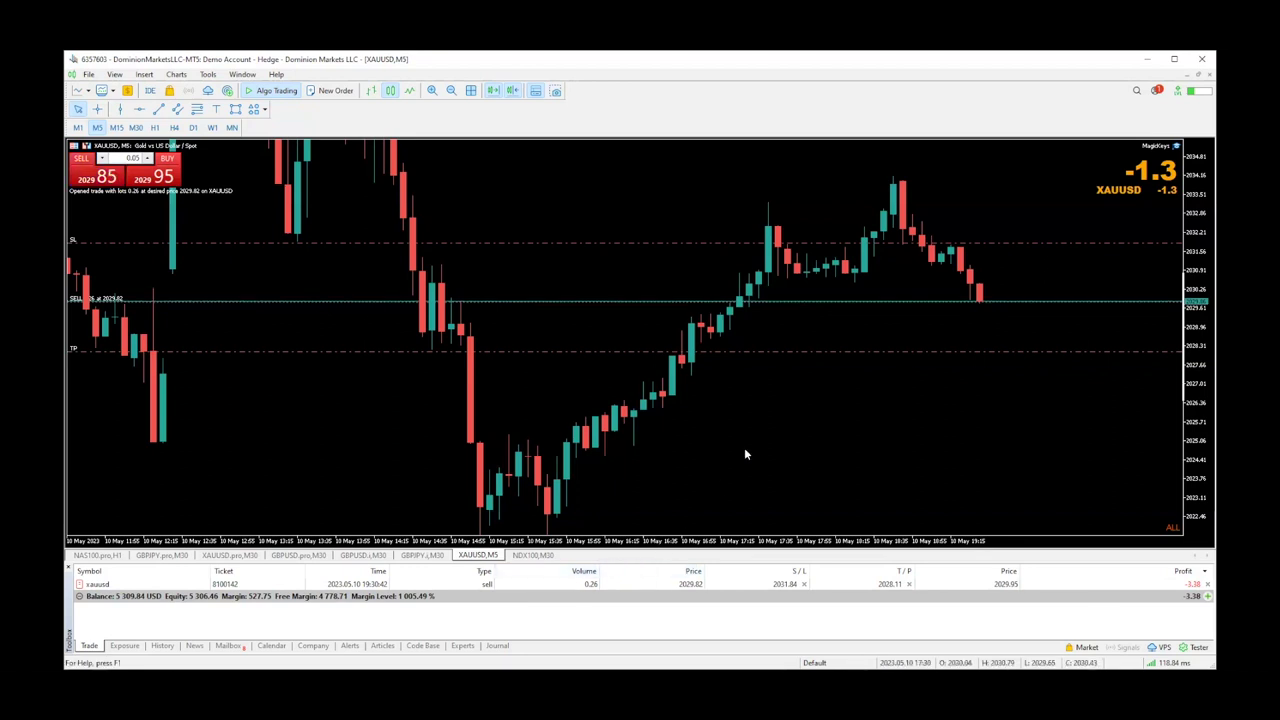
Step: Switch the XAUUSD chart to the M1 timeframe
key(h)
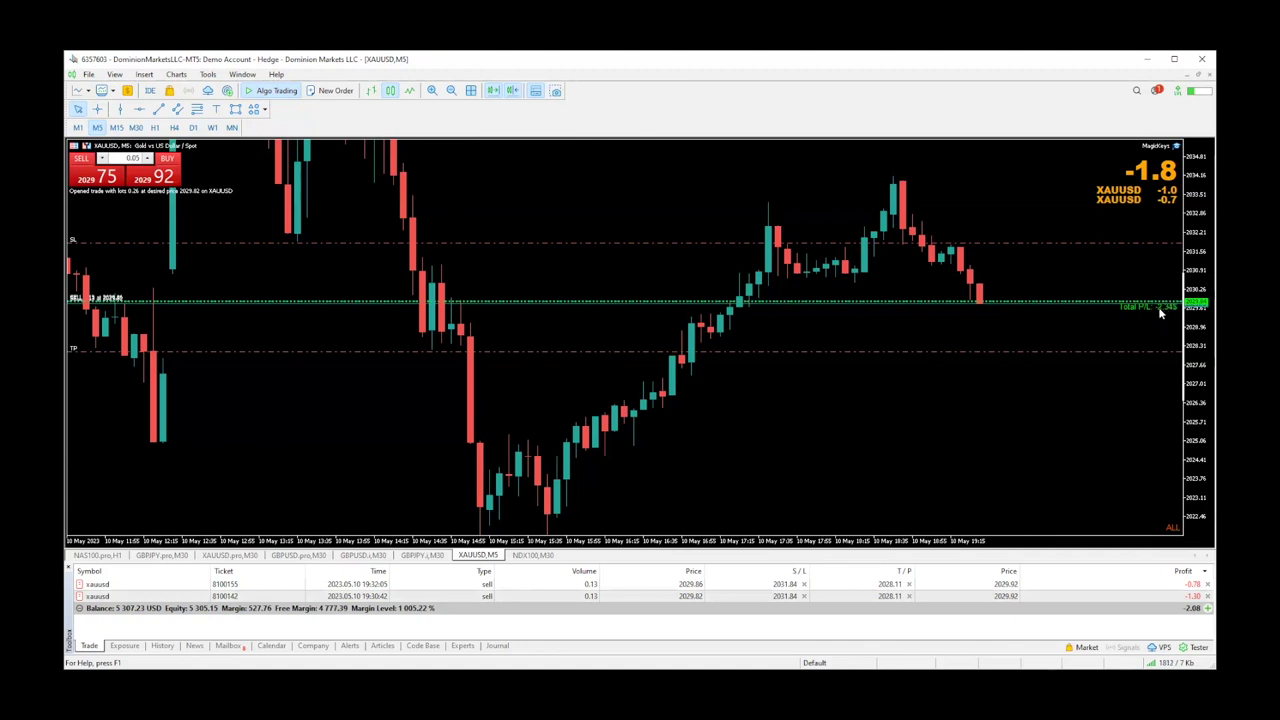
text(m1)
key(Return)
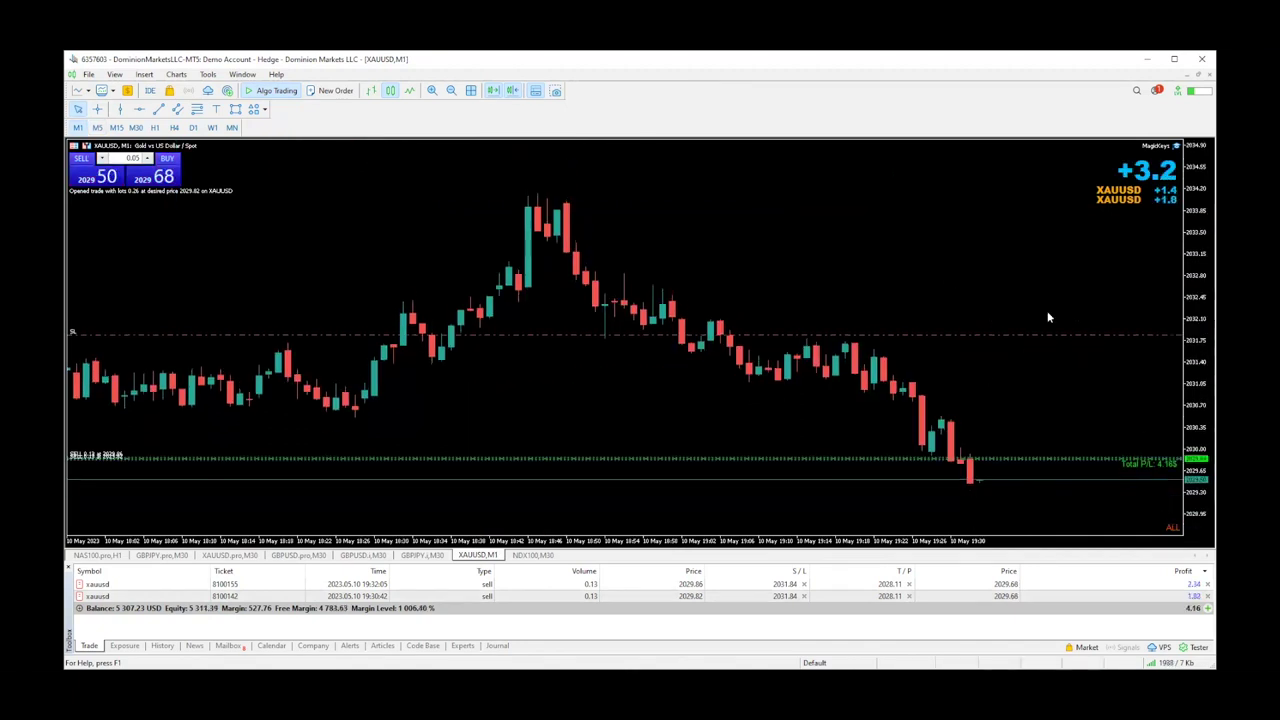
Step: Rescale the M1 chart's price axis around the open sell positions and try to nudge their stop-loss line slightly upward
right_click(903, 236)
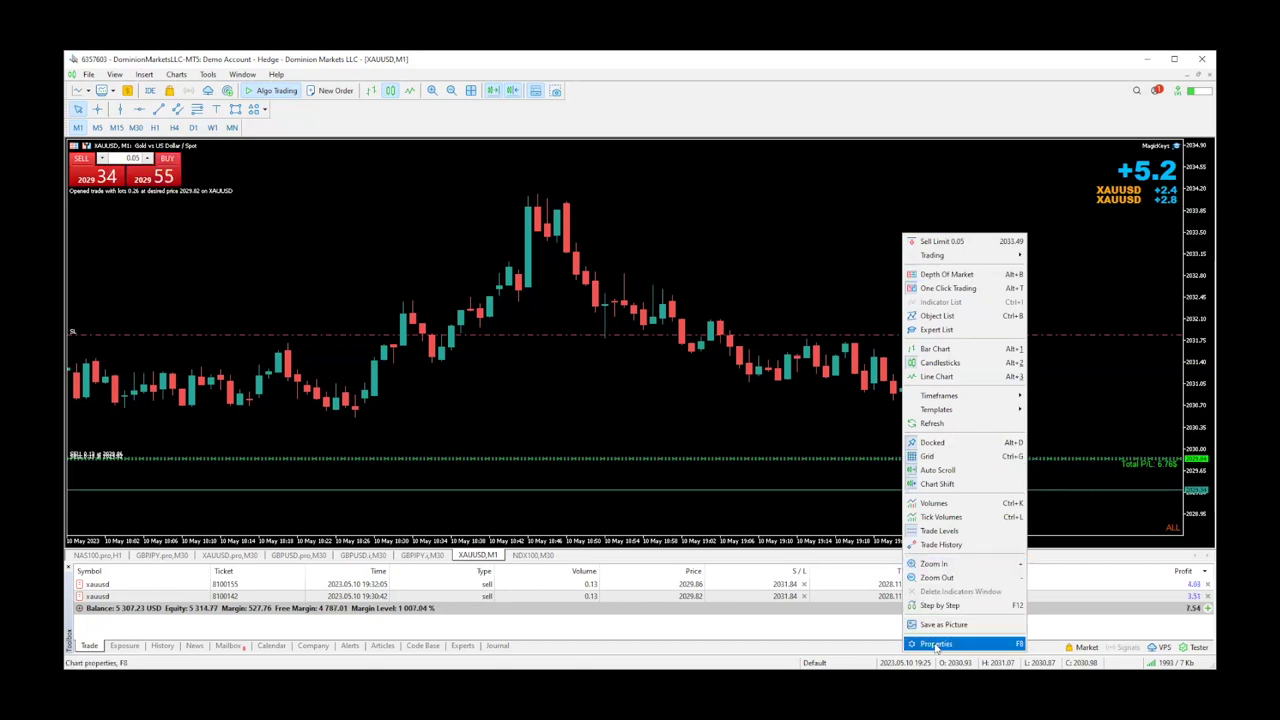
key(Return)
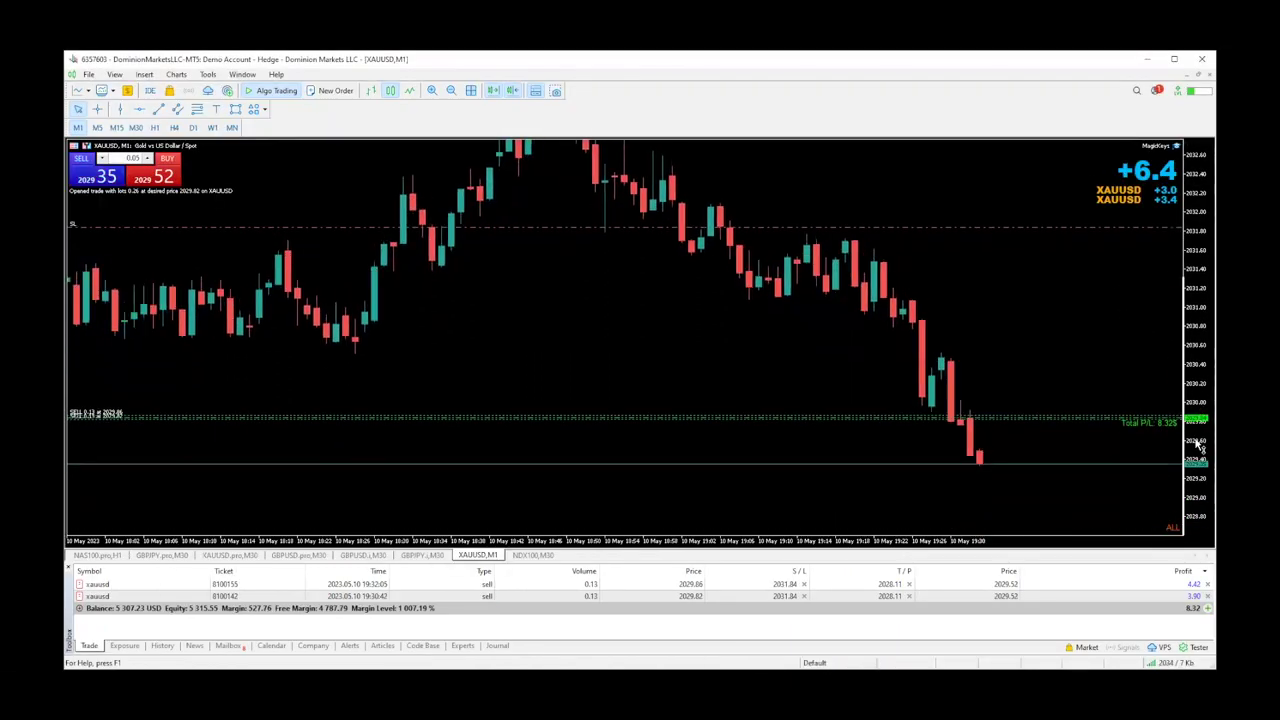
drag(1196, 415, 1060, 346)
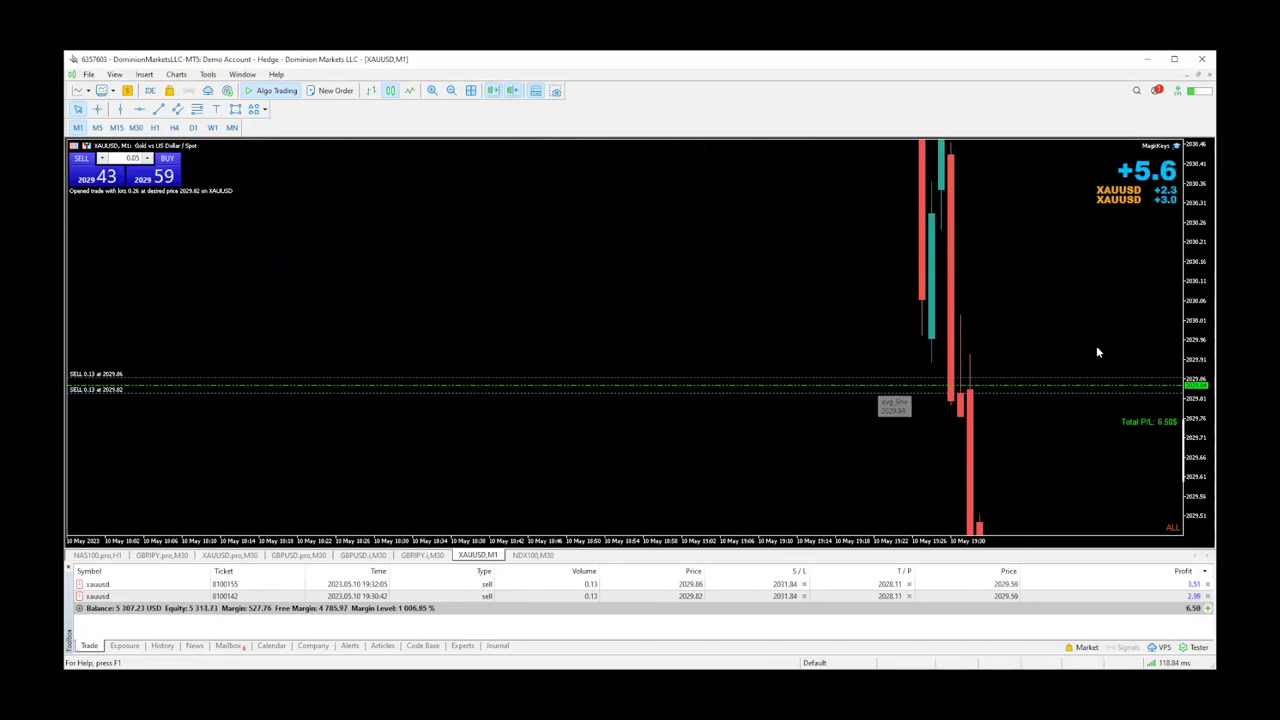
drag(1194, 249, 1193, 328)
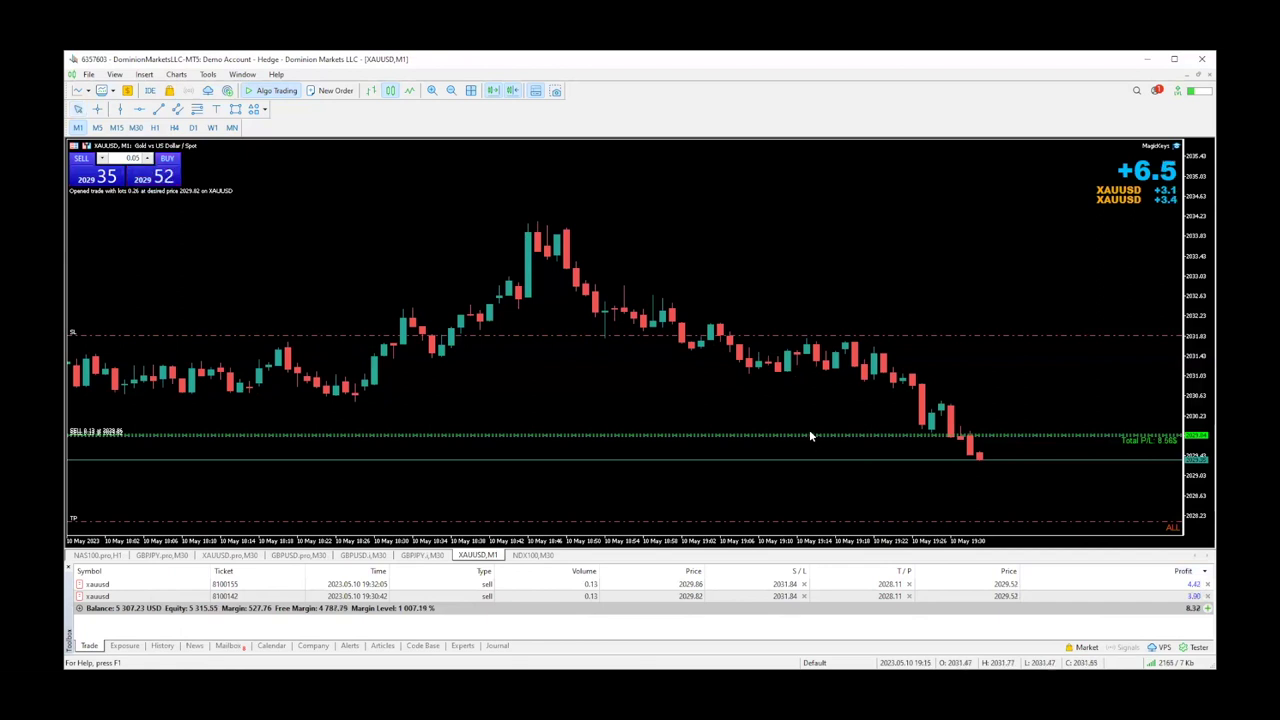
drag(833, 335, 833, 328)
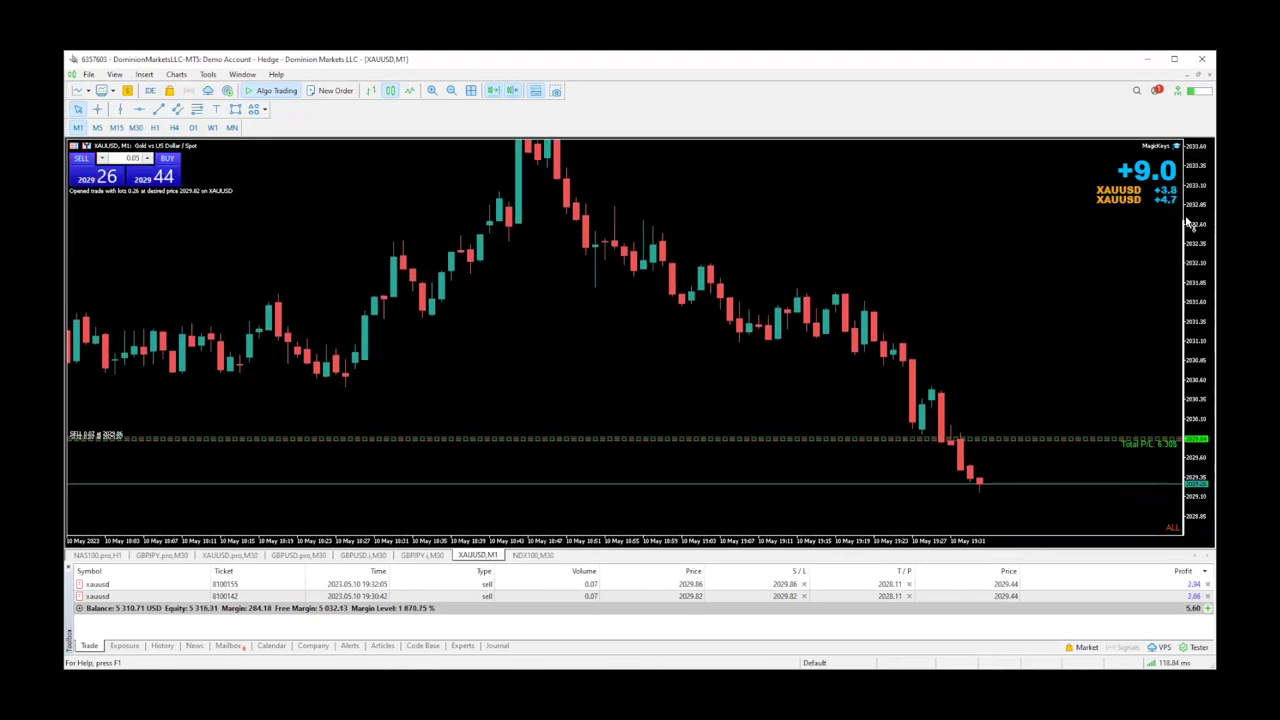
Step: Switch the XAUUSD chart to the M15 timeframe and rescale its price axis to fit the entry and TP levels
click(116, 128)
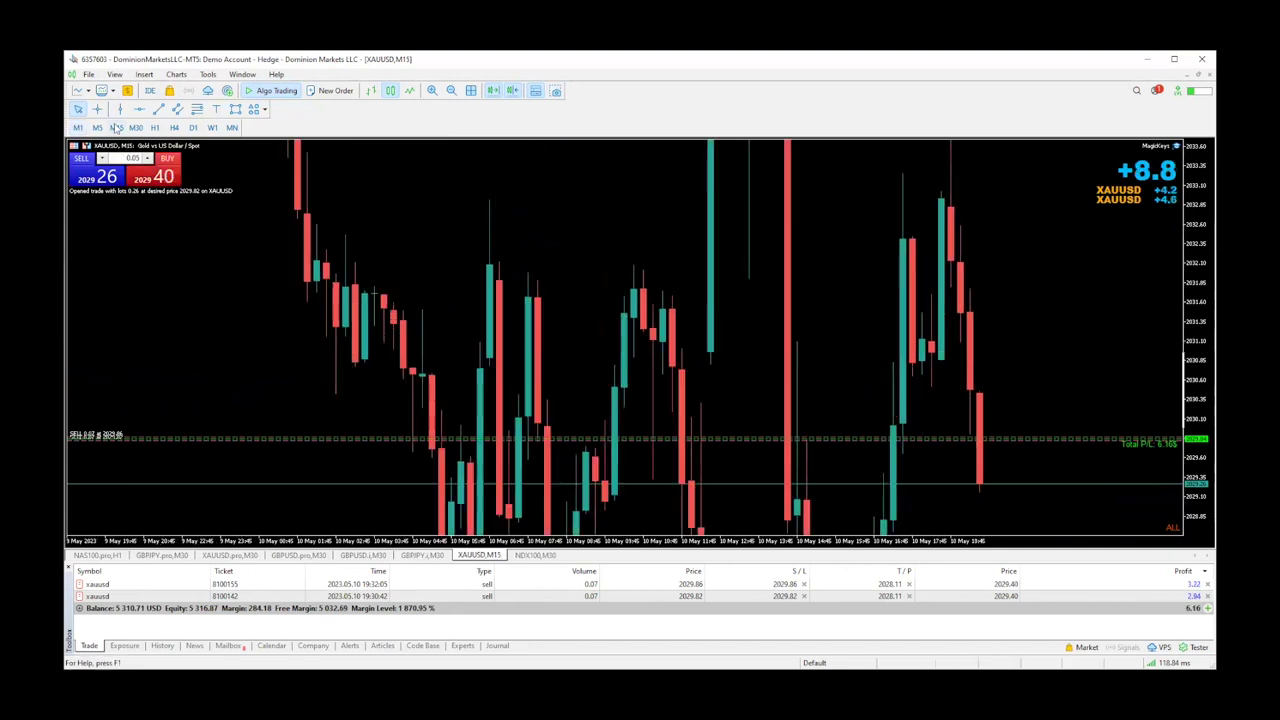
drag(1203, 255, 1203, 262)
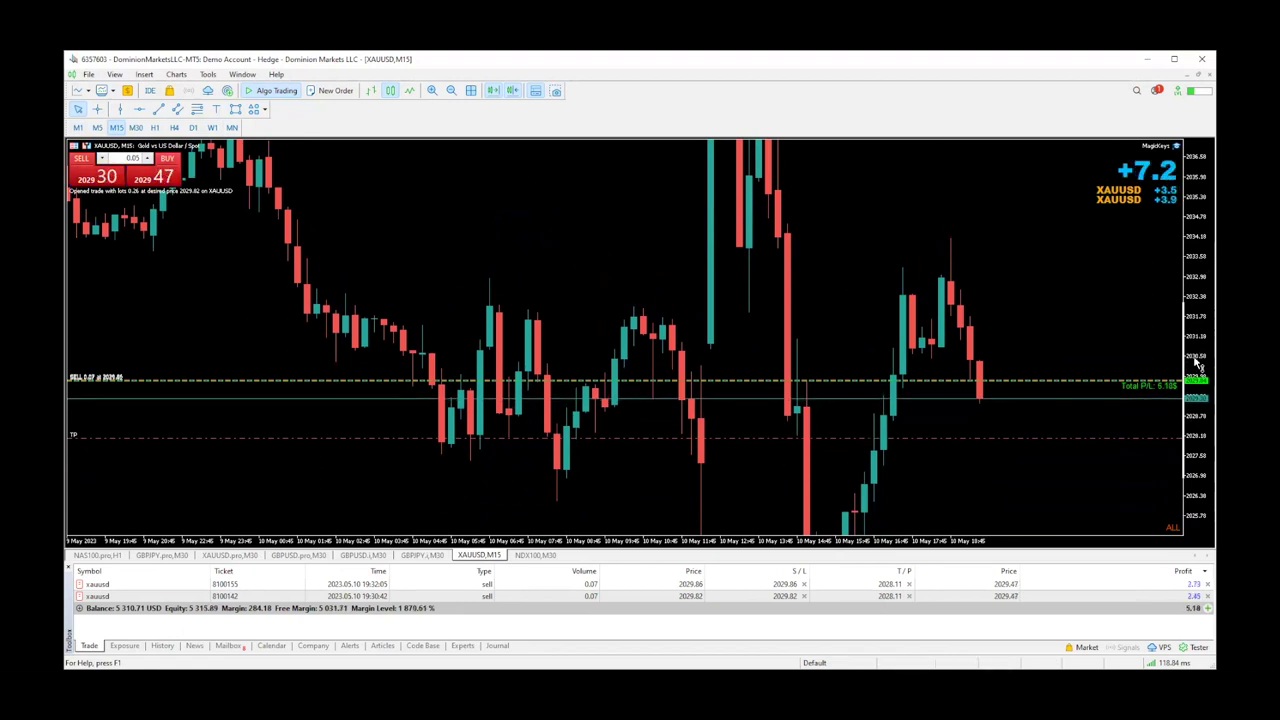
drag(1204, 330, 1204, 345)
drag(1198, 416, 1199, 320)
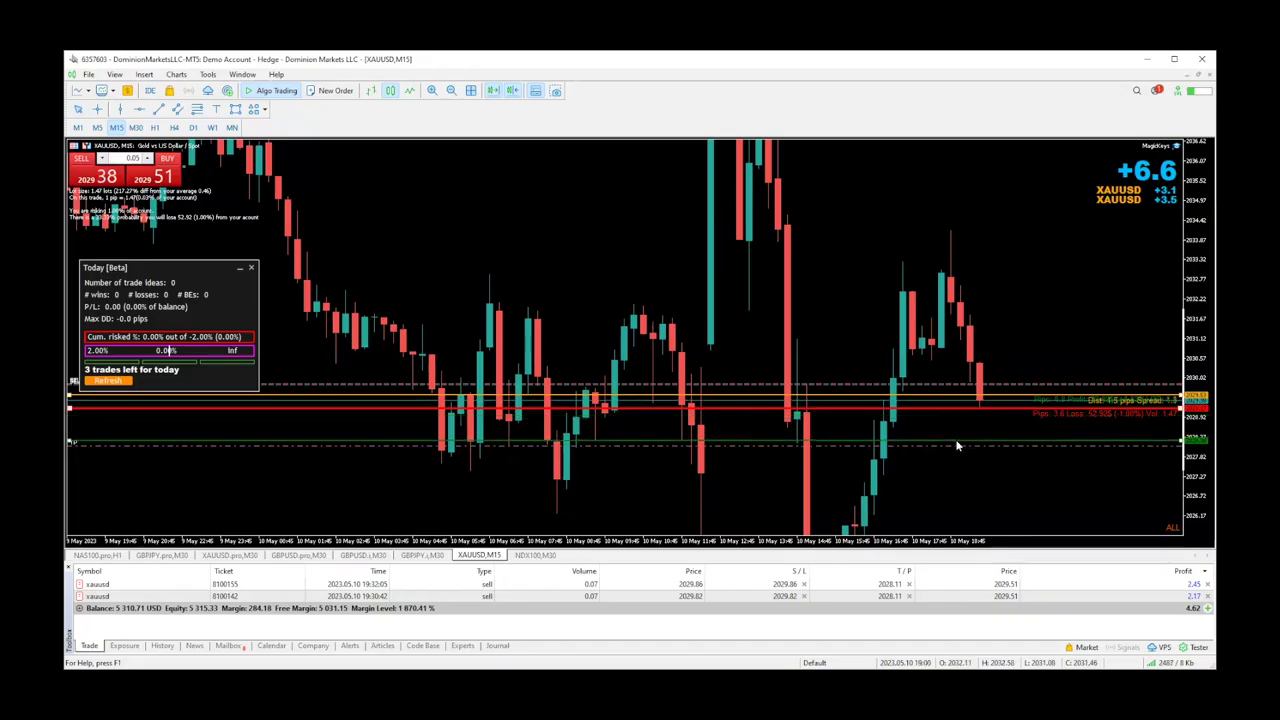
Step: Move the pending order's green target line below the existing TP level and lower its red stop-loss line to just above that TP
drag(957, 443, 966, 478)
mouse_move(971, 408)
mouse_down()
mouse_move(967, 361)
mouse_move(950, 404)
mouse_move(968, 432)
mouse_up()
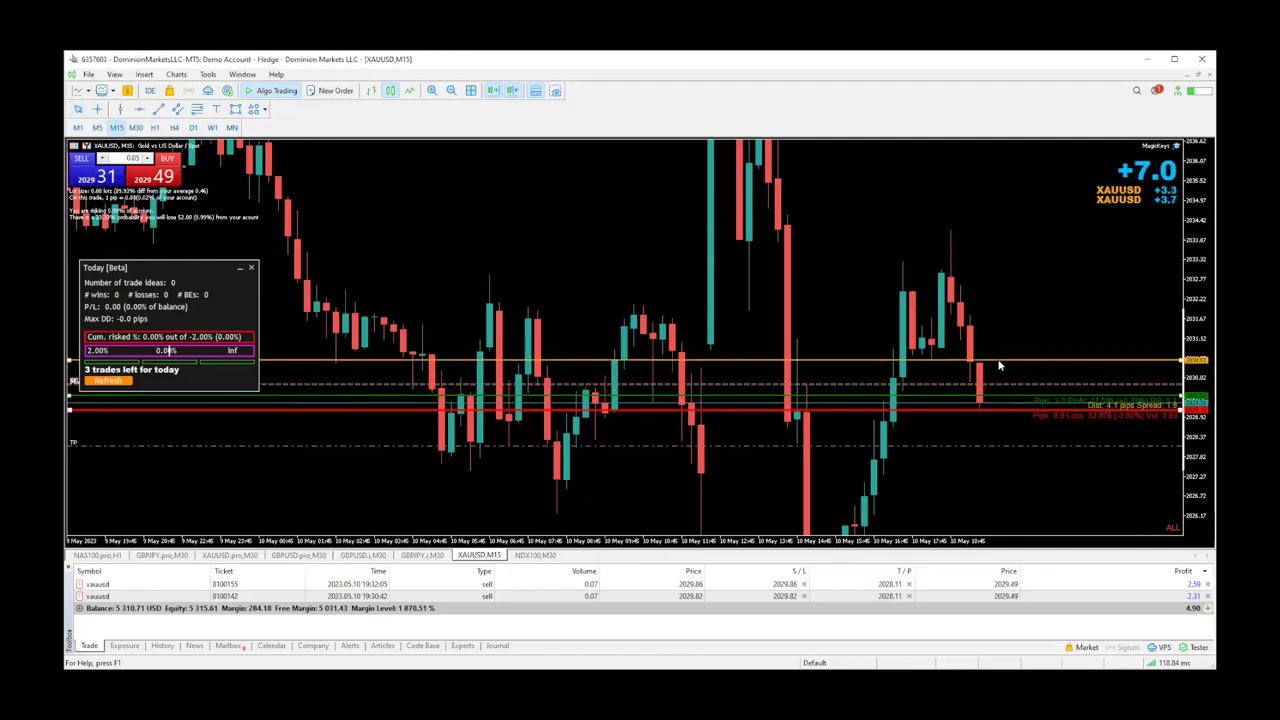
Step: Raise the planned XAUUSD order's stop-loss above entry and set a 0.34-lot sell stop at 2029.02 with take-profit at 2027.54
drag(995, 400, 1007, 310)
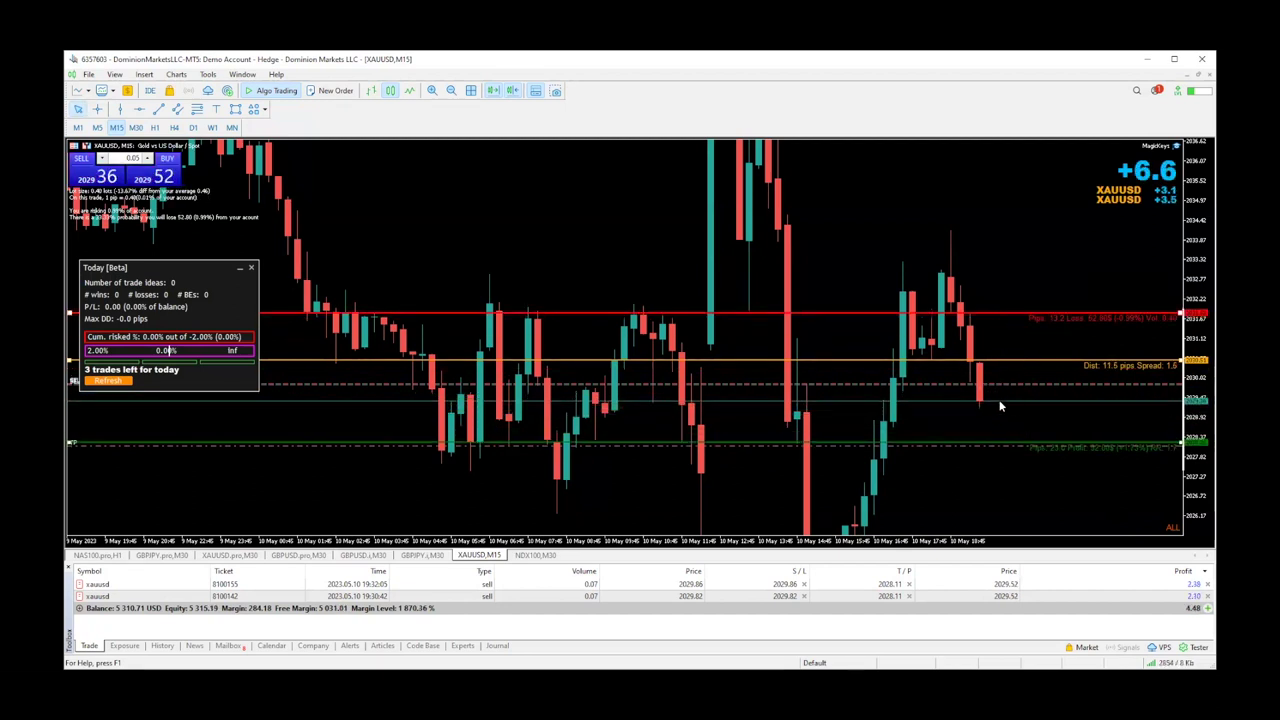
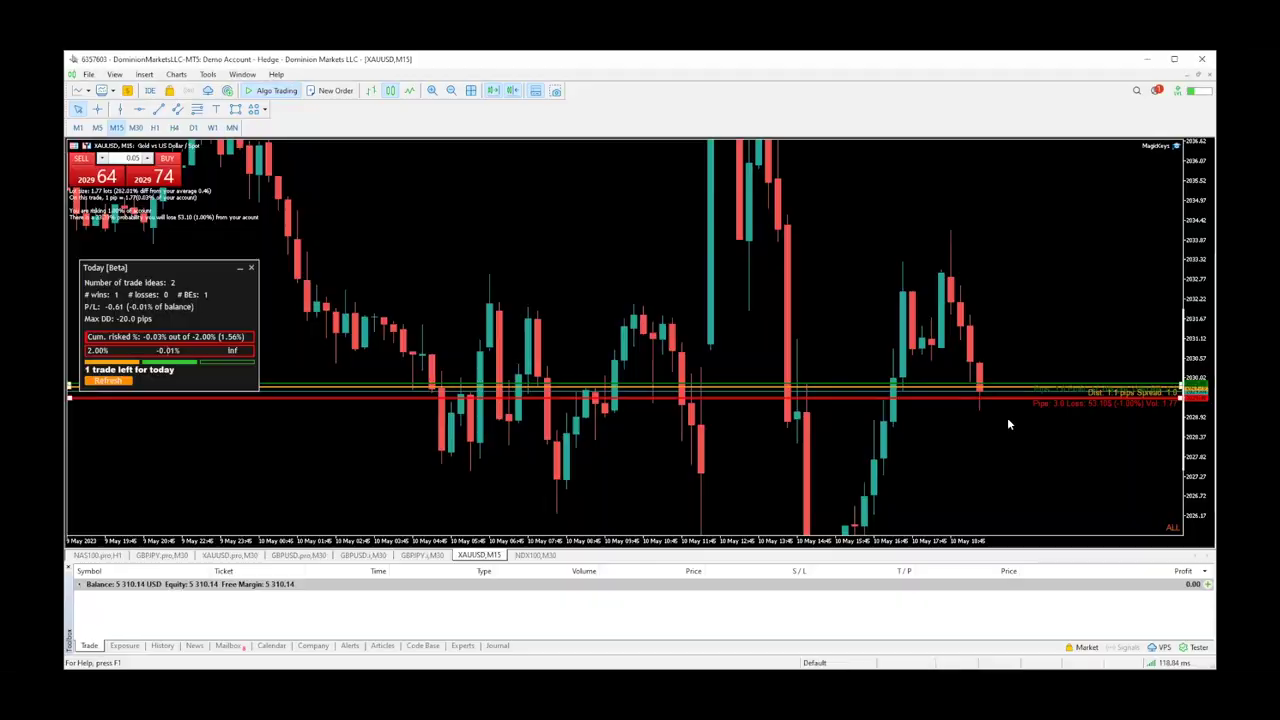
drag(1010, 400, 1017, 468)
drag(1015, 390, 1015, 413)
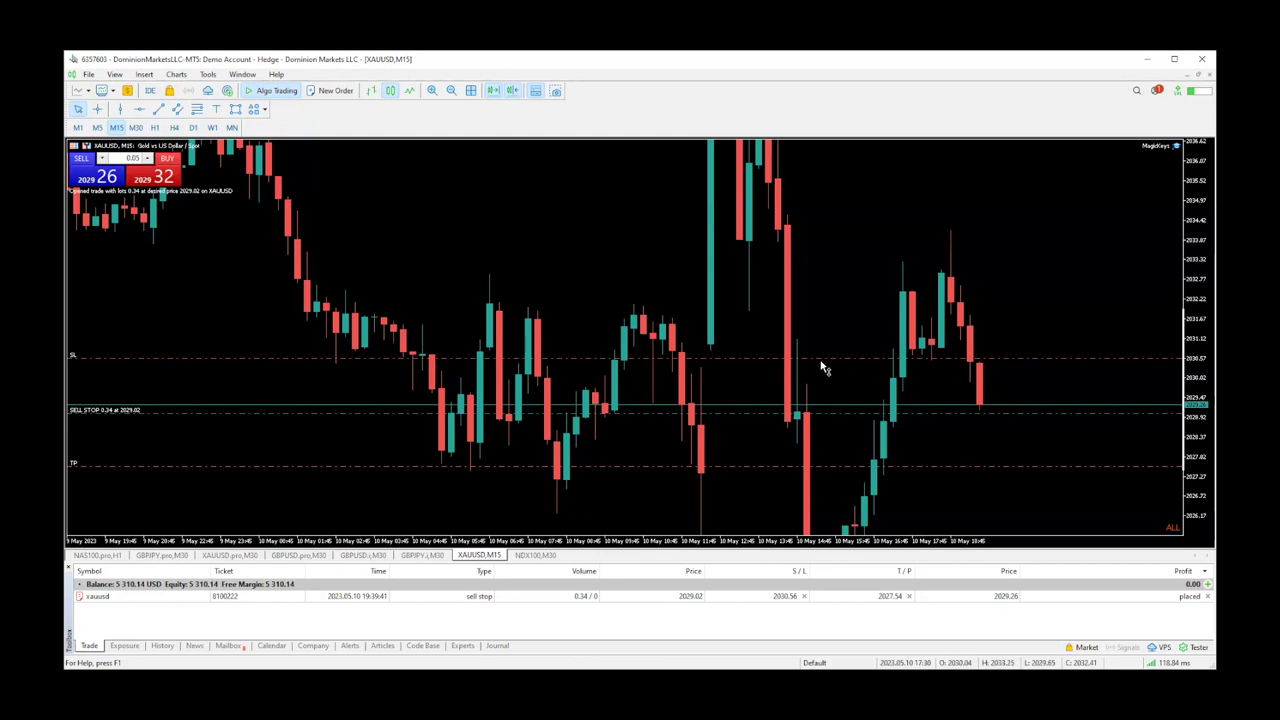
Step: Sell 0.05 lots of XAUUSD at market and set its take-profit to 2028.15 and stop-loss to 2030.66
click(90, 180)
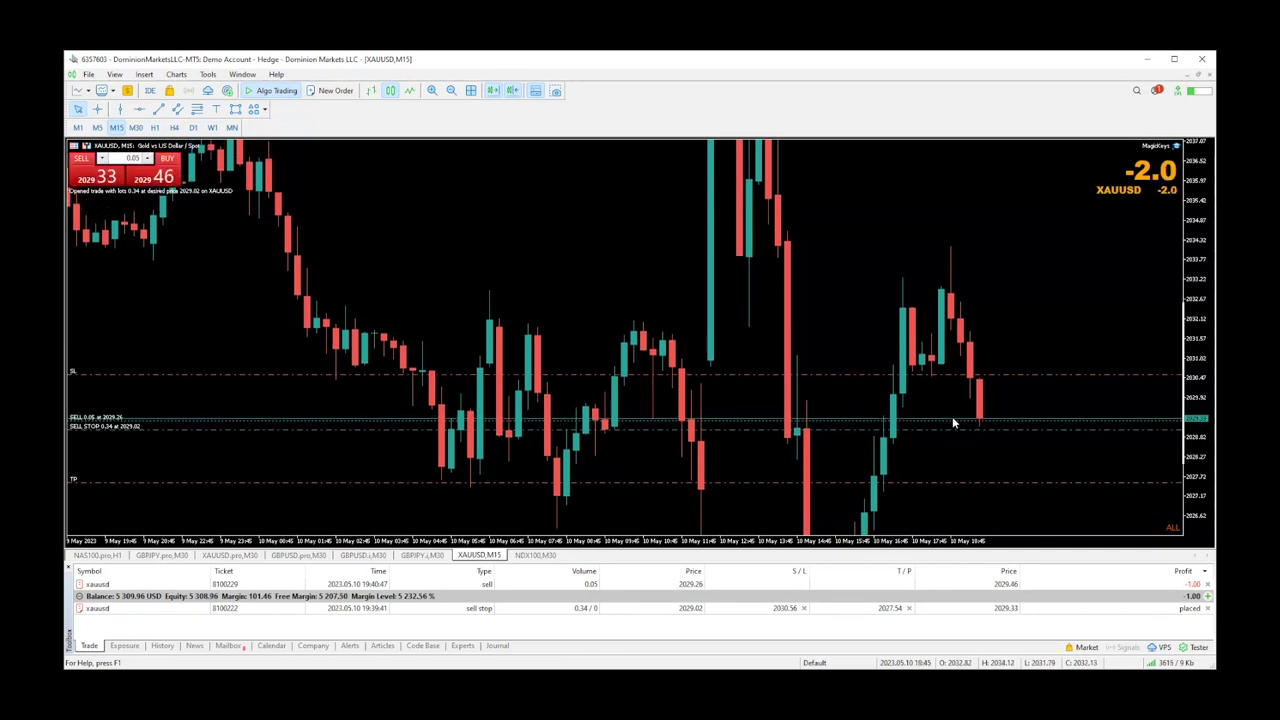
drag(952, 418, 952, 459)
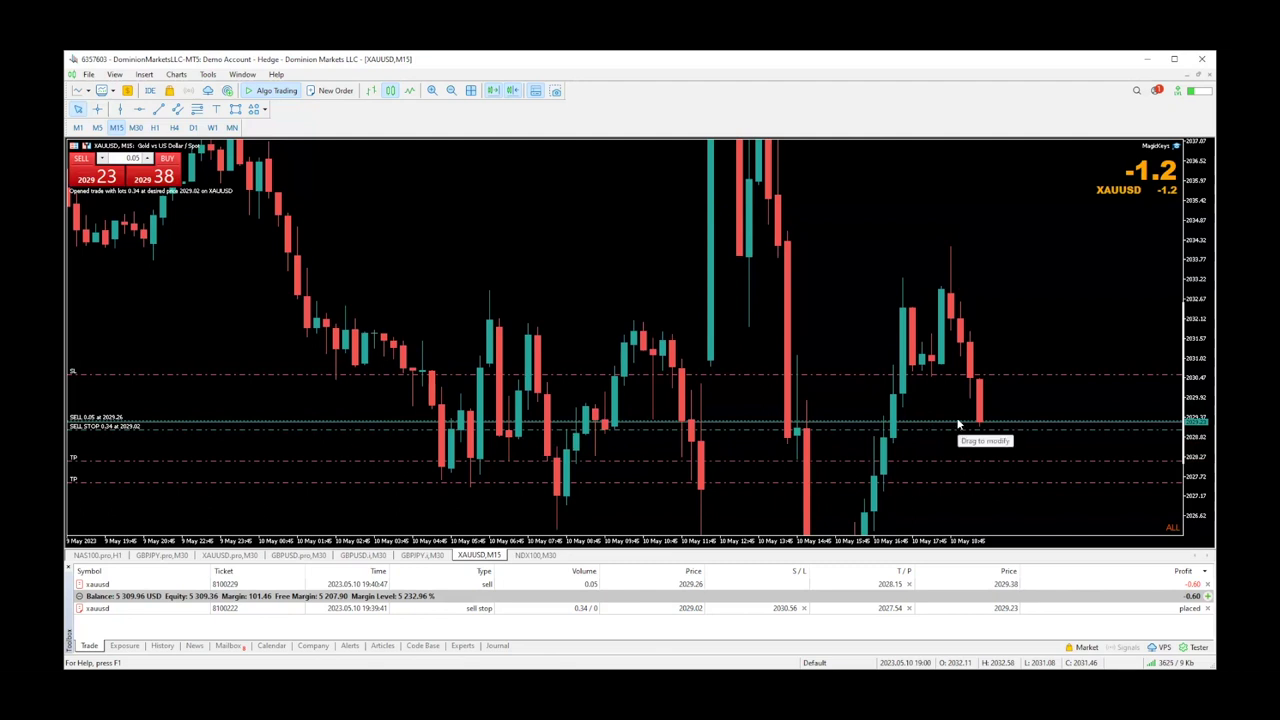
drag(957, 423, 960, 372)
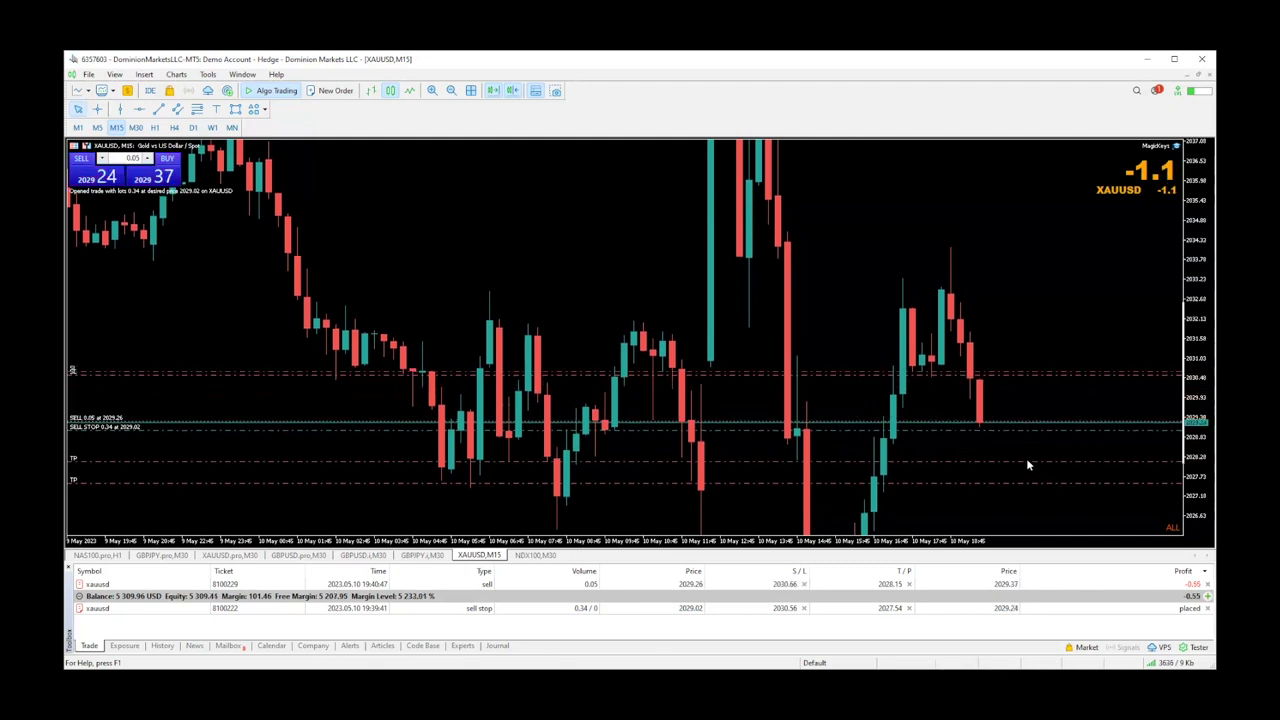
Step: Close the open 0.05-lot XAUUSD sell position, leaving the pending sell stop in place
scroll(1040, 266, up, 3)
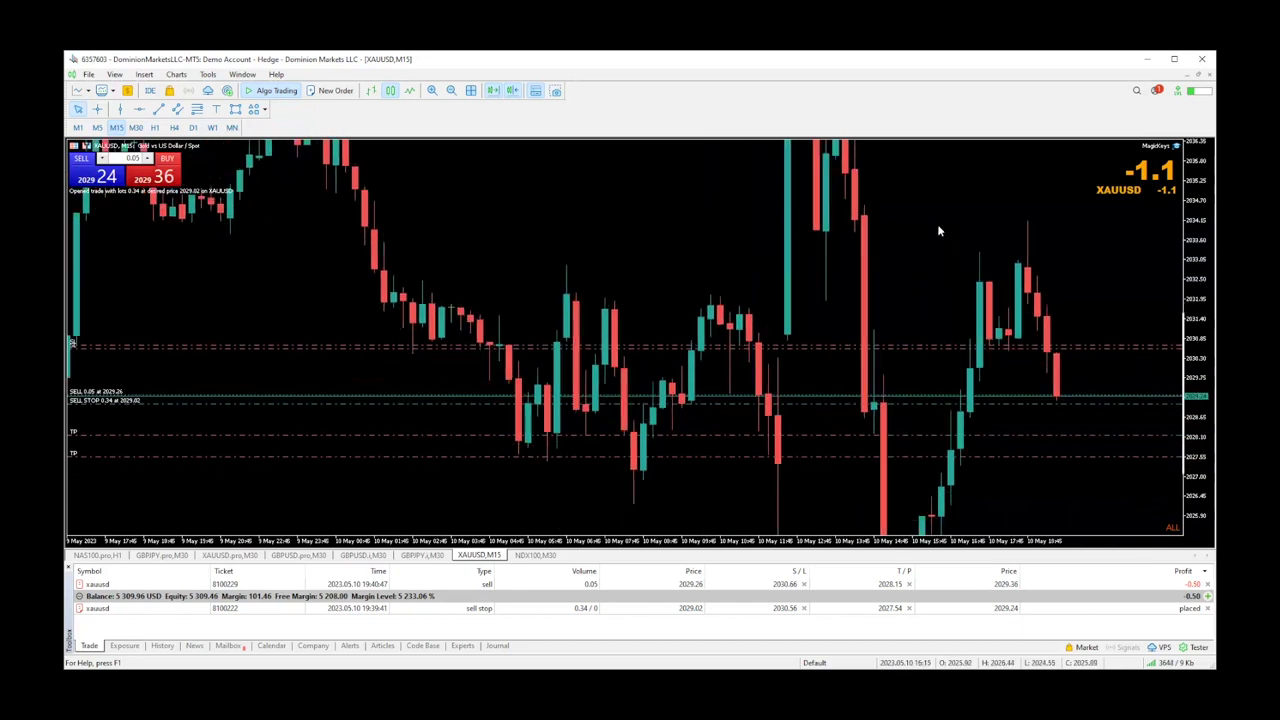
scroll(1000, 245, down, 3)
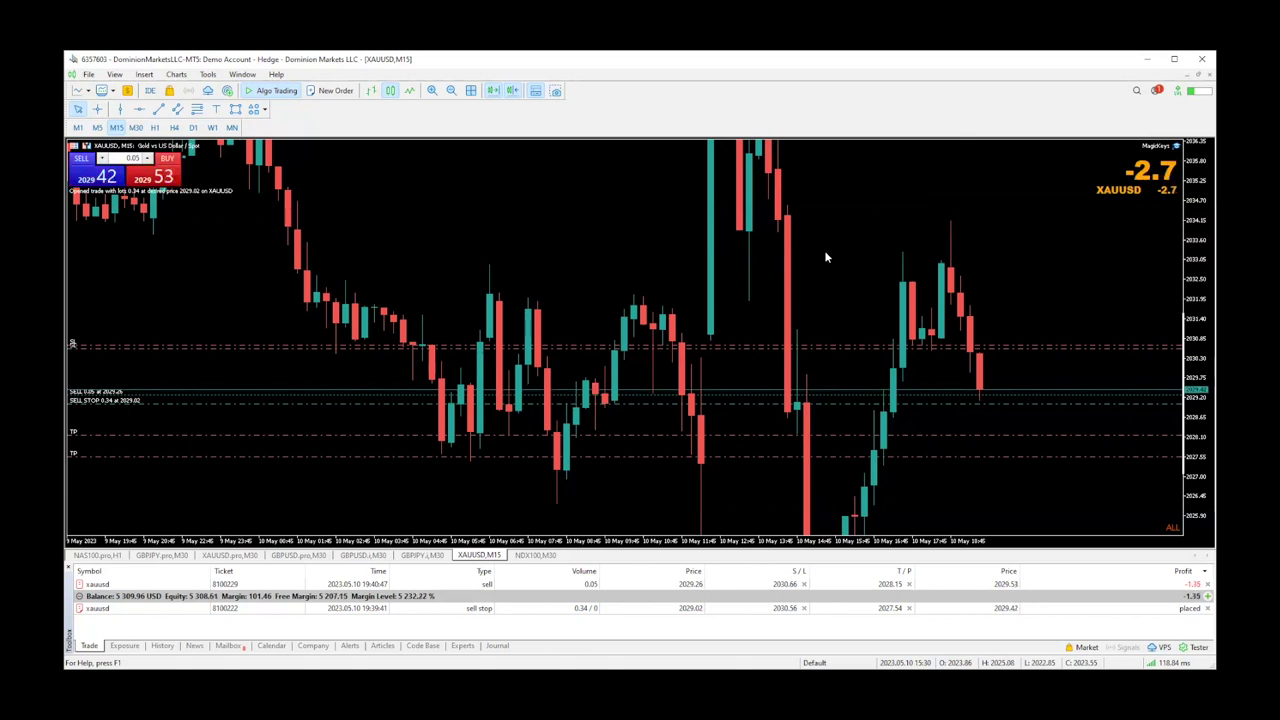
key(c)
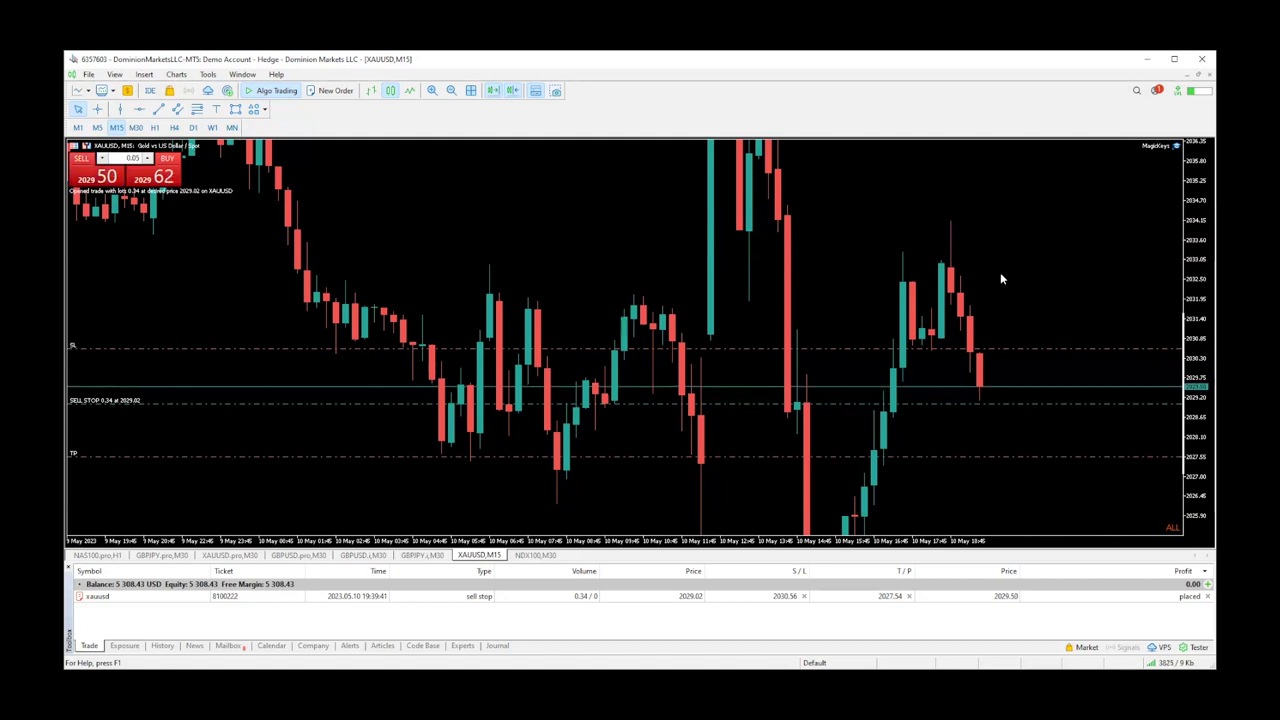
Step: Open a new NDXUSD chart from the Indices symbols
click(535, 555)
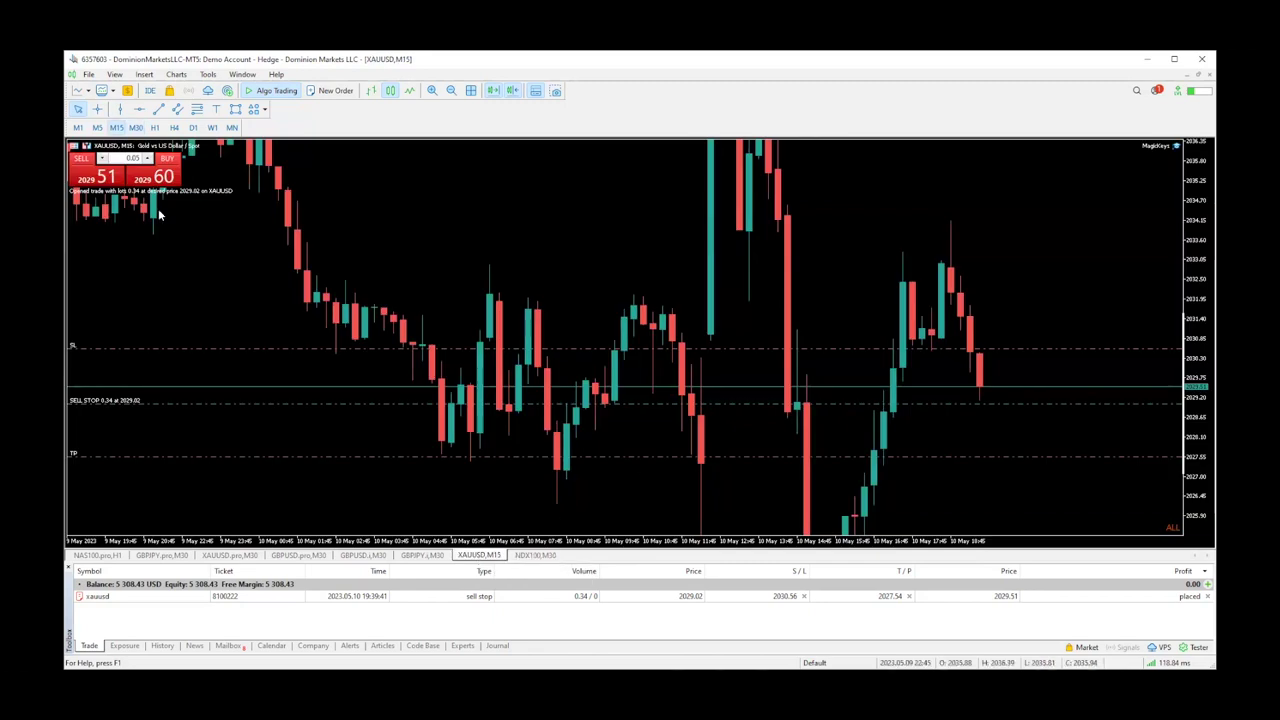
click(82, 90)
mouse_move(98, 223)
mouse_move(192, 223)
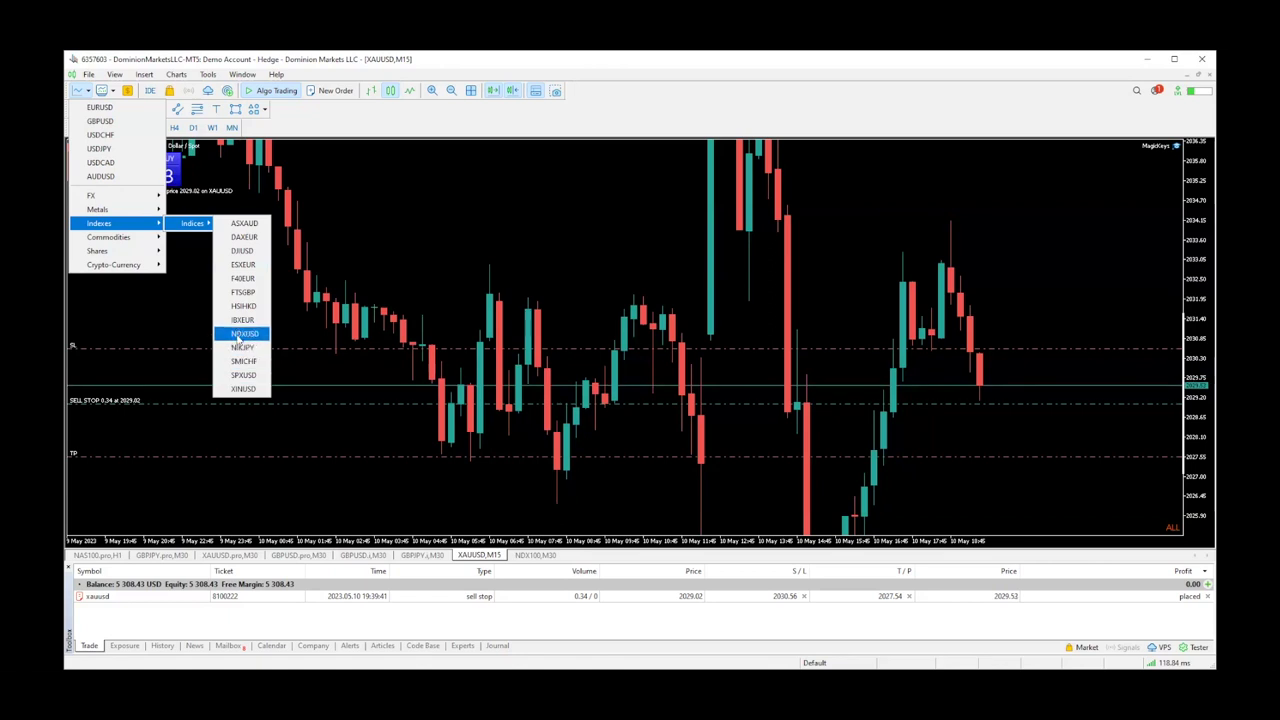
click(238, 336)
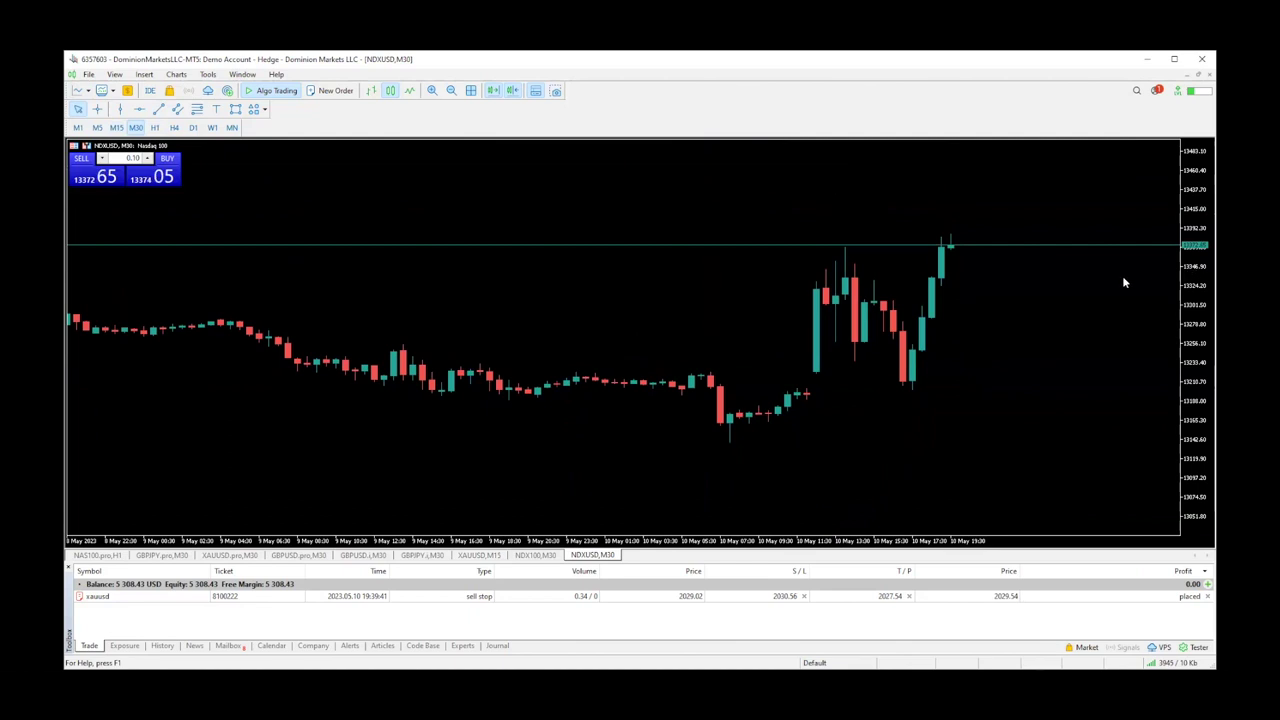
Step: View the NDXUSD chart on daily, weekly and shorter timeframes, ending on M5
click(192, 128)
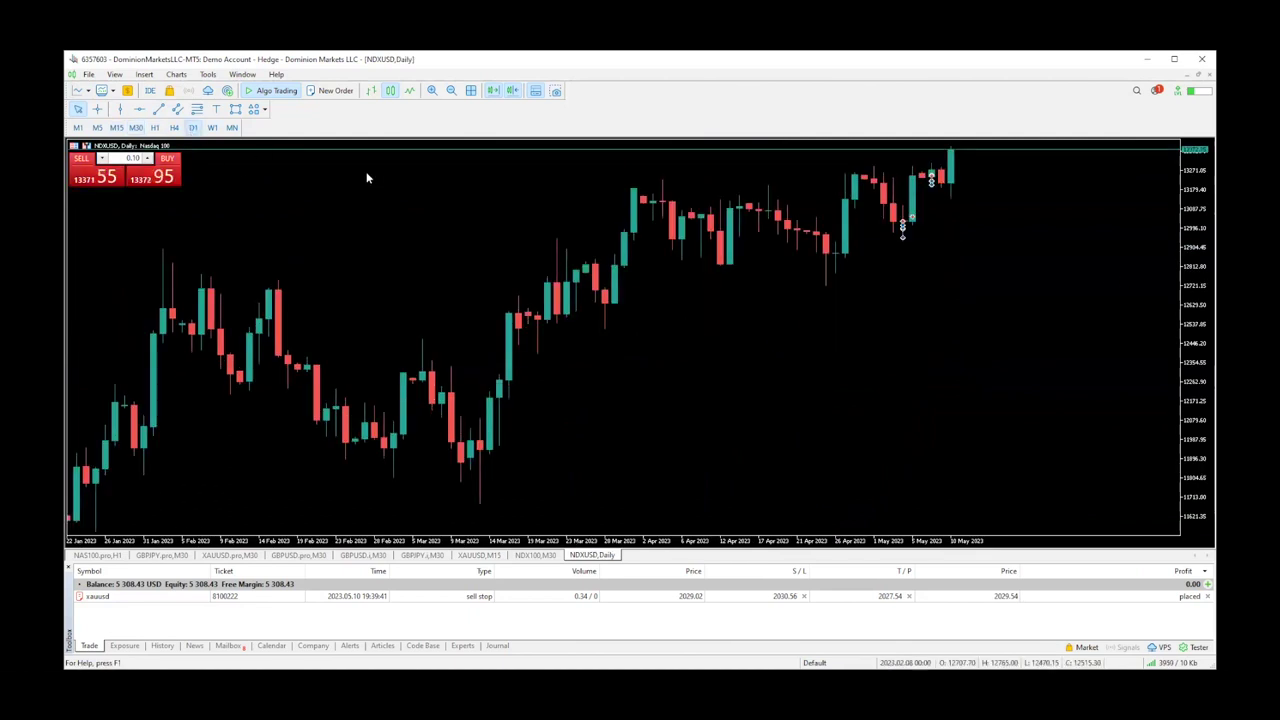
click(212, 128)
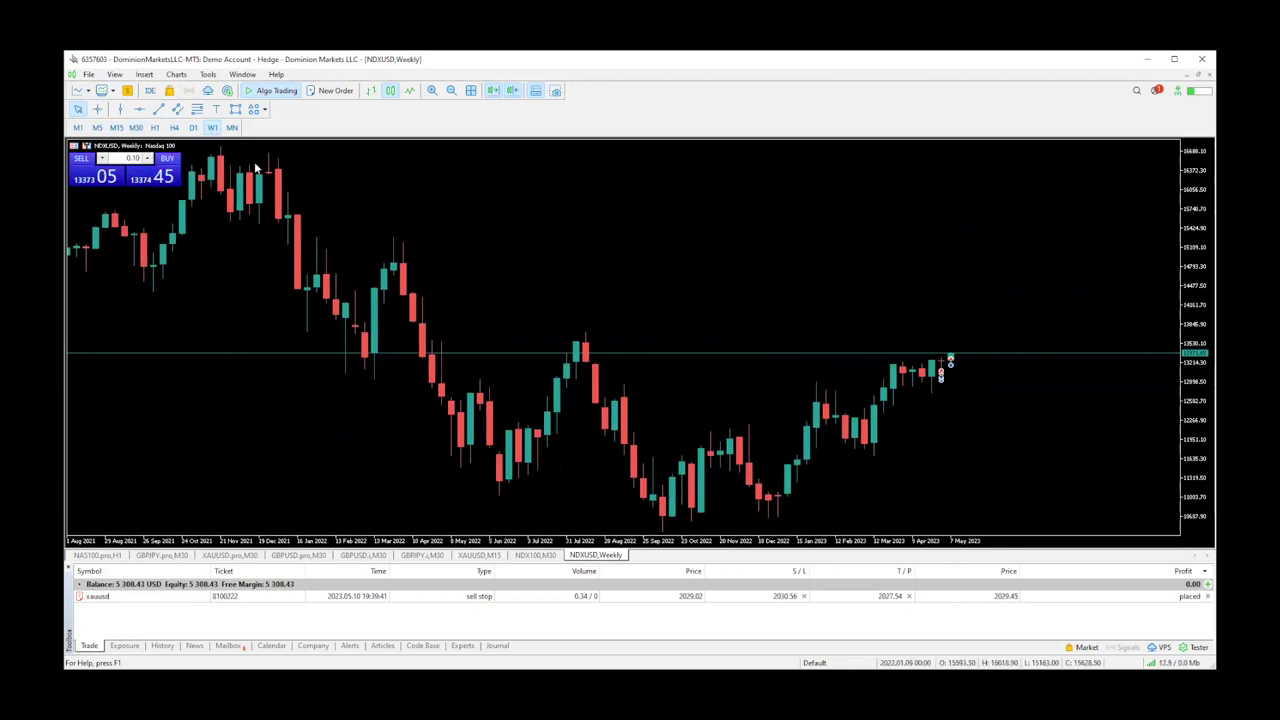
click(193, 128)
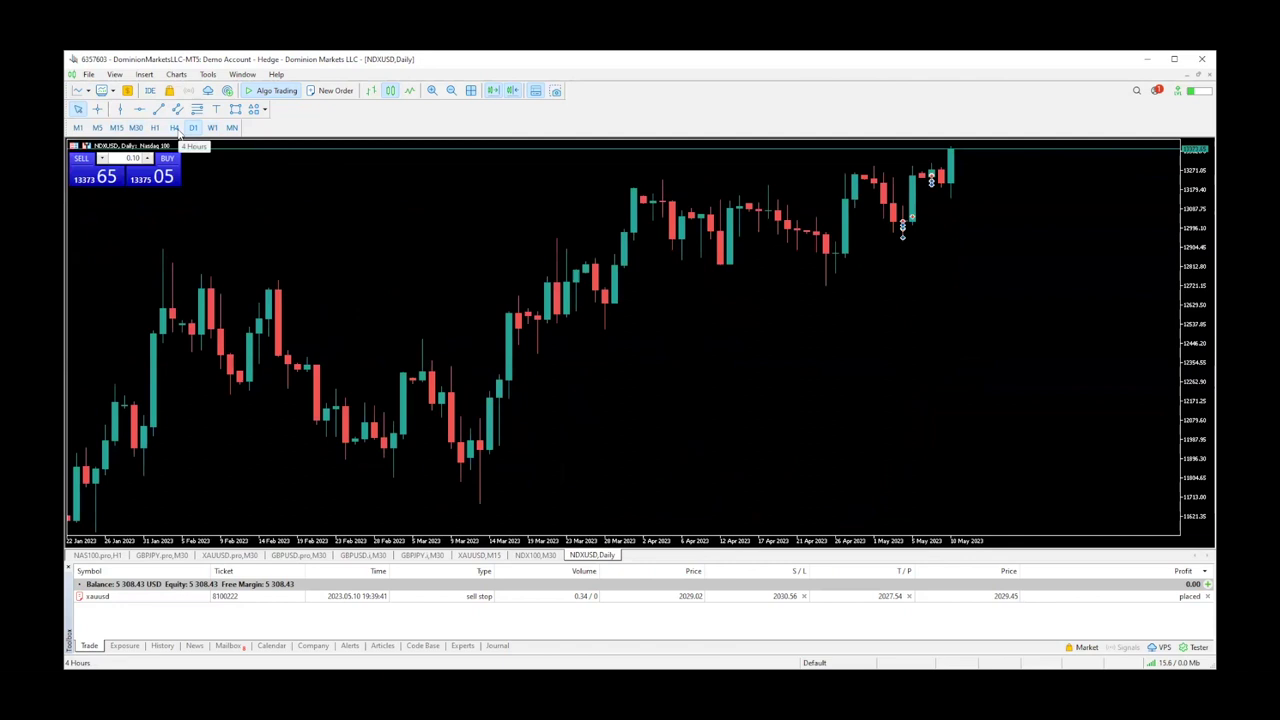
click(174, 128)
click(155, 128)
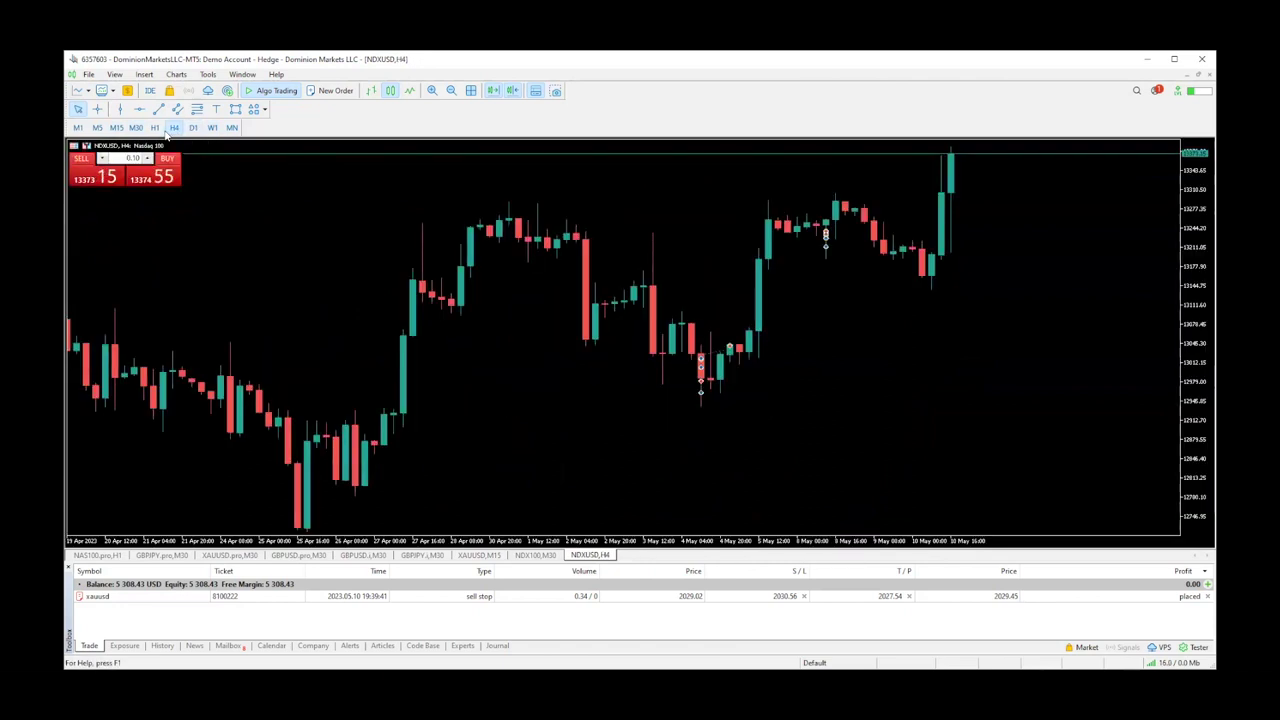
click(135, 128)
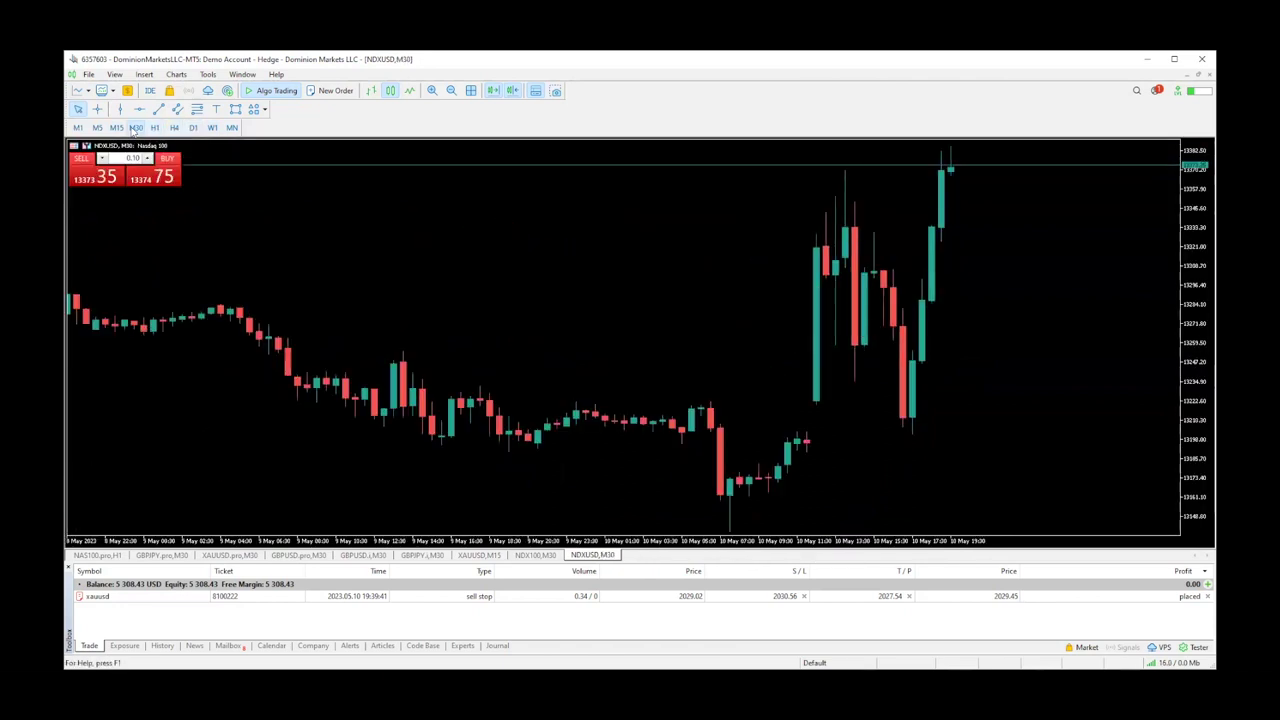
click(116, 128)
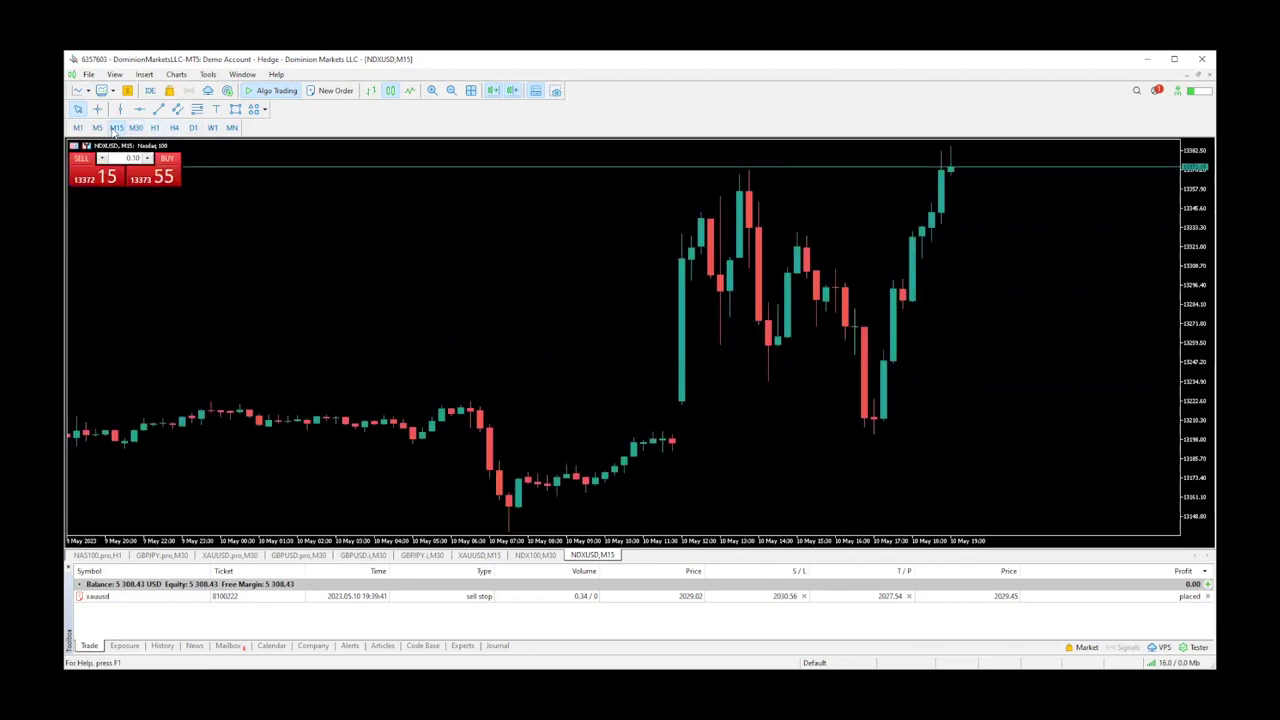
click(97, 128)
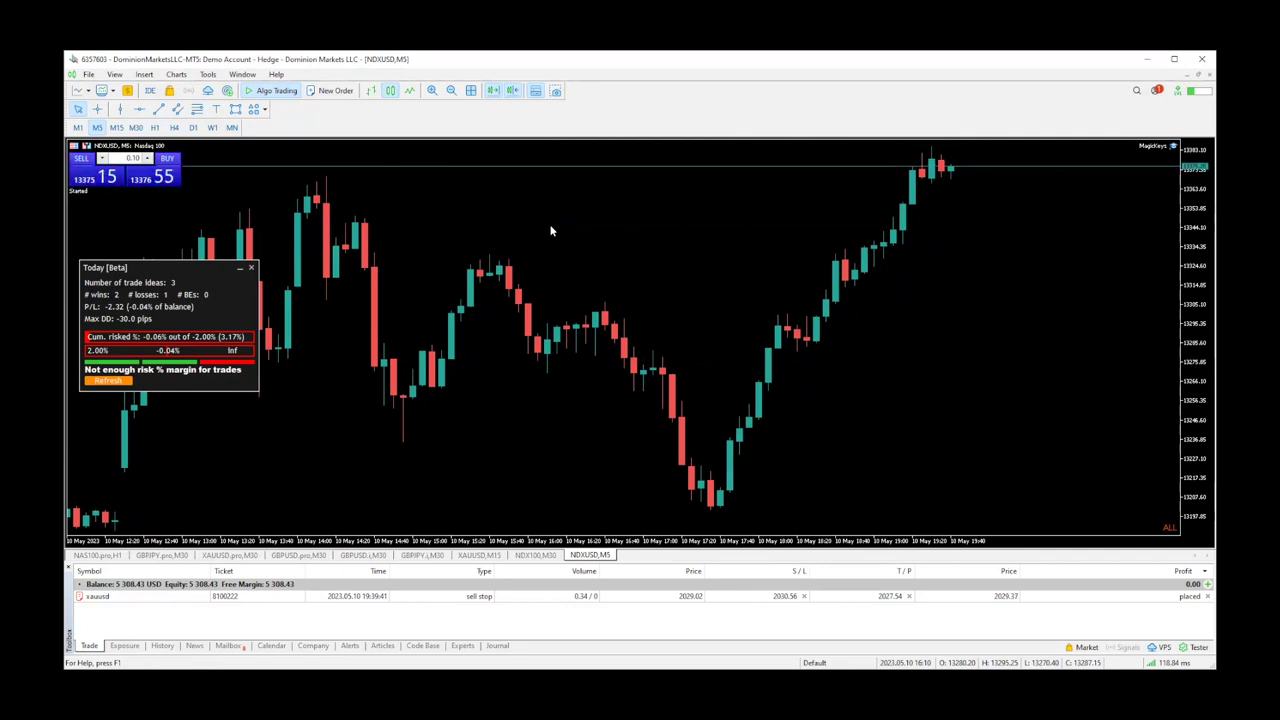
Step: Open a 1-lot NDXUSD market sell with MagicKeys, with stop-loss at 13385.66 and take-profit at 13348.88
key(s)
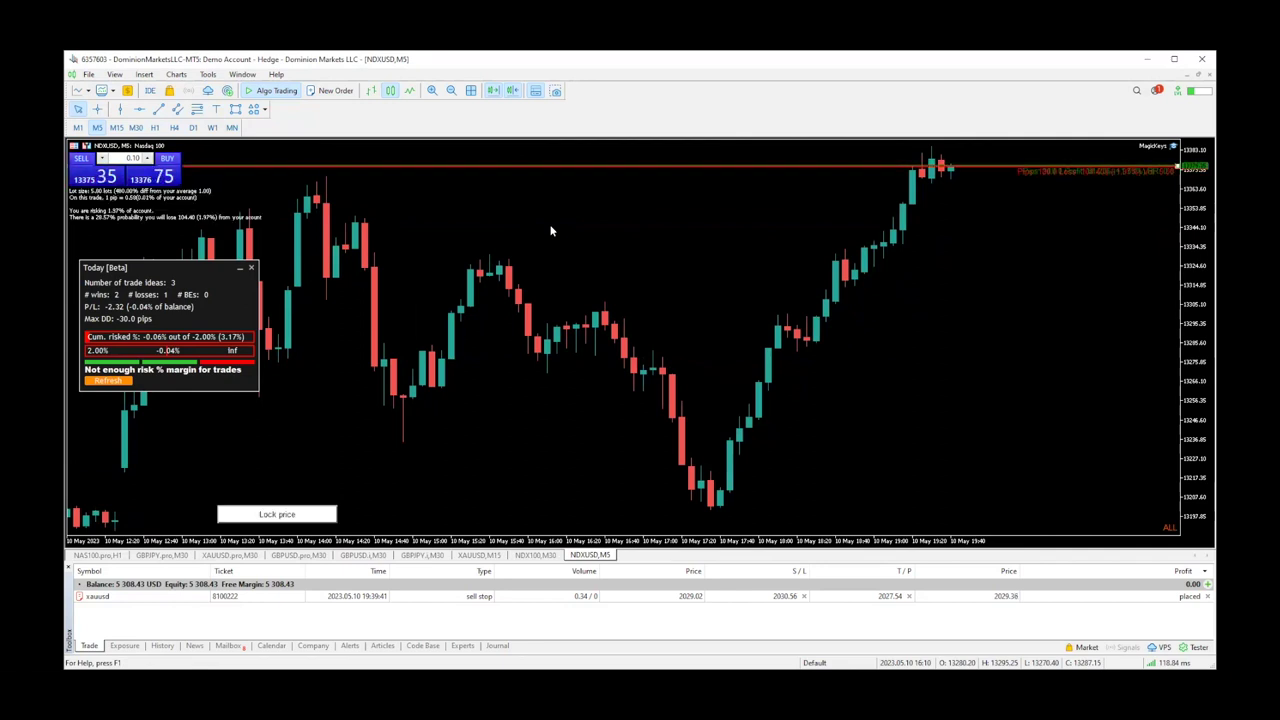
click(954, 168)
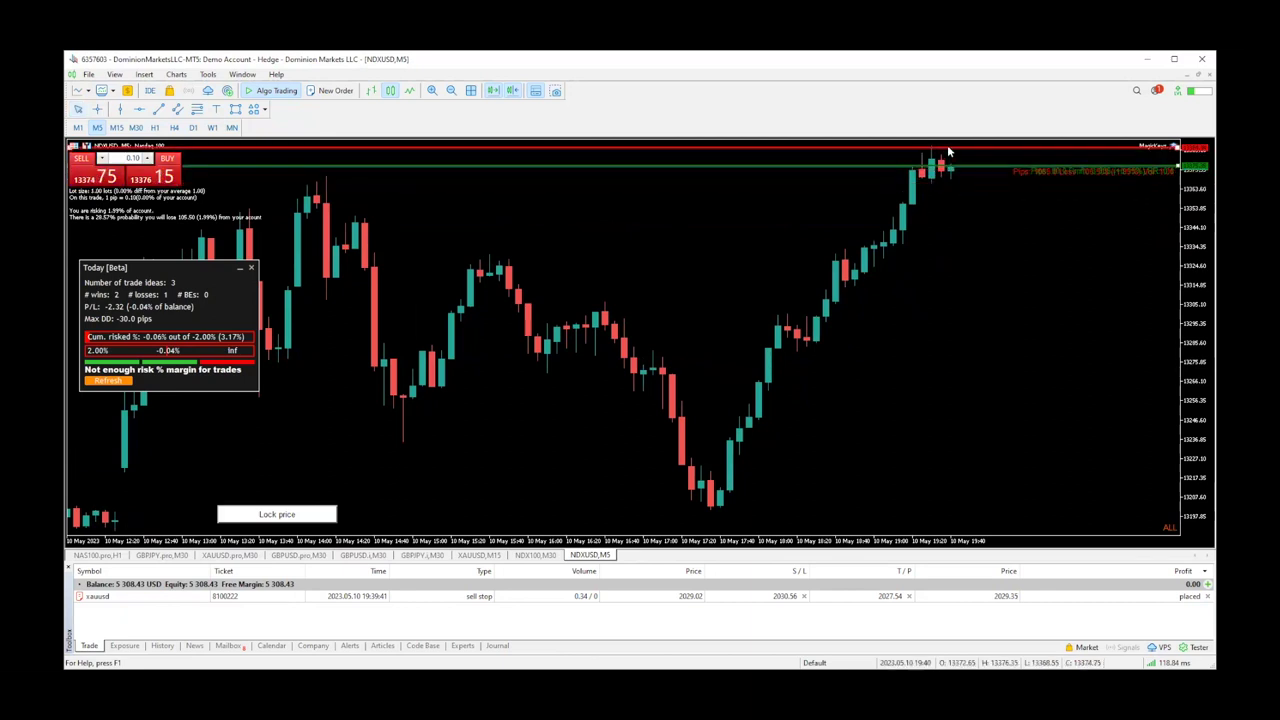
click(948, 146)
click(970, 216)
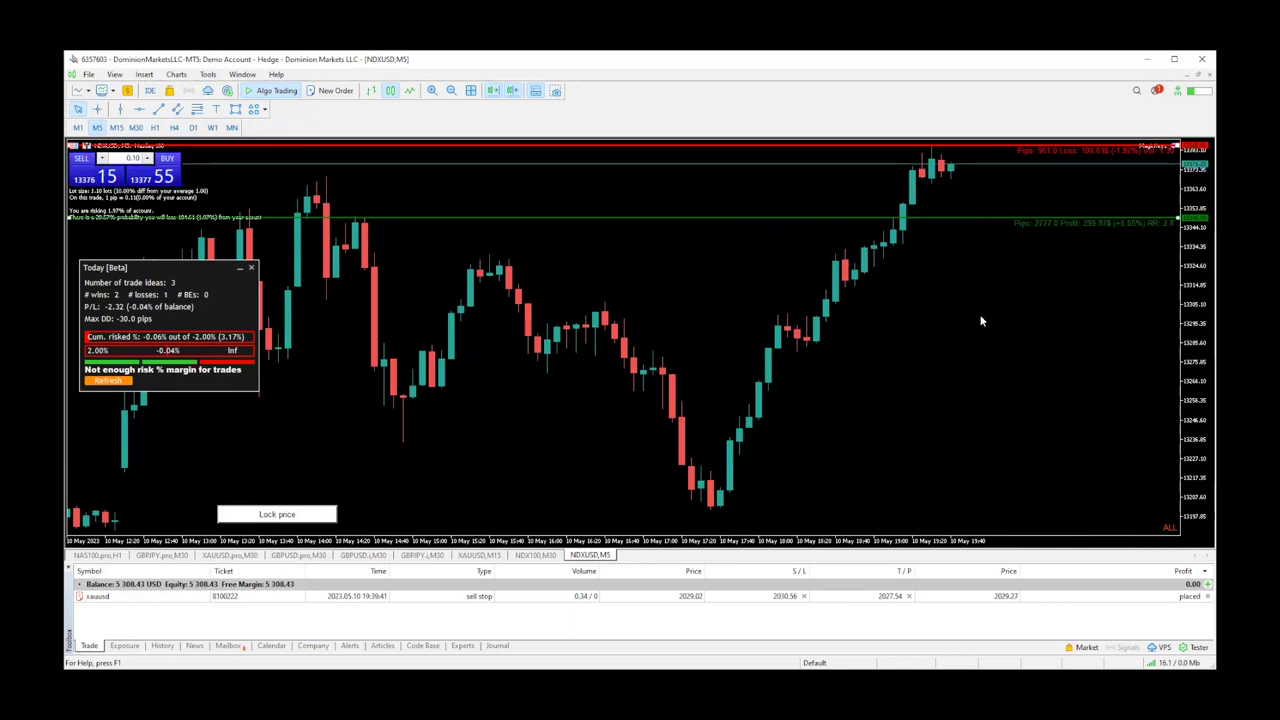
key(s)
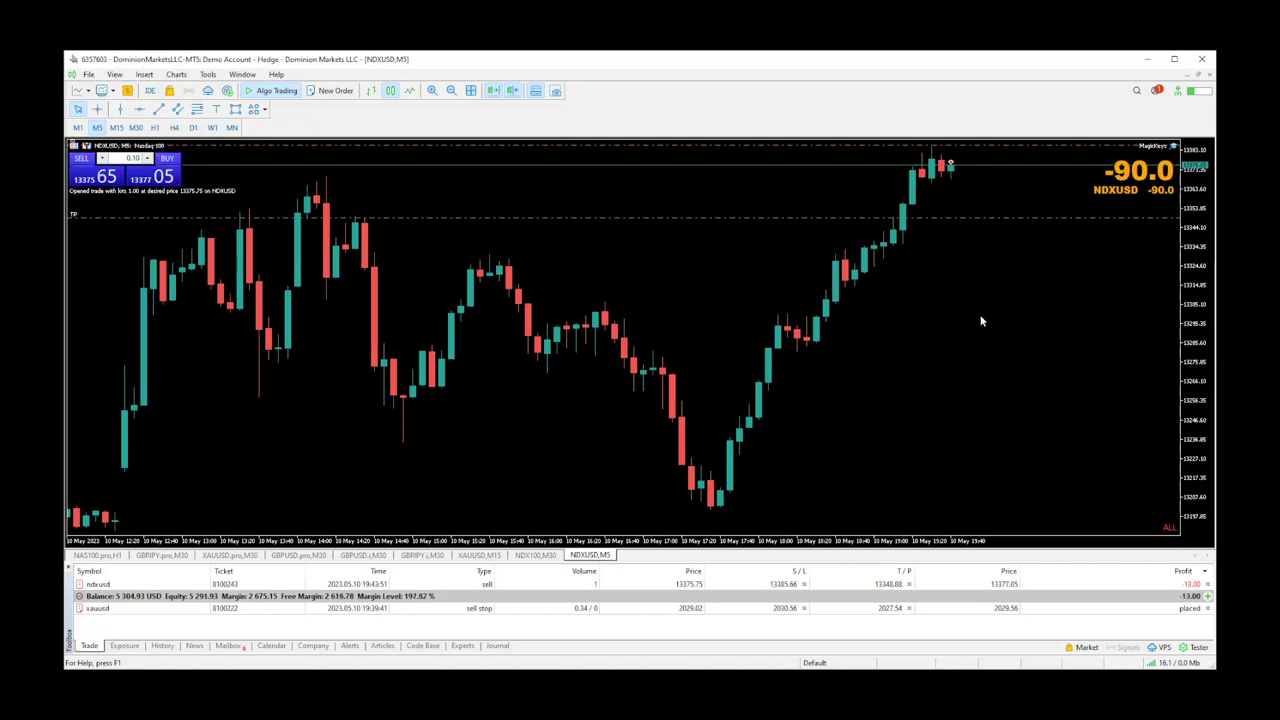
Step: Open the NDXUSD chart's properties and accept them
right_click(1039, 327)
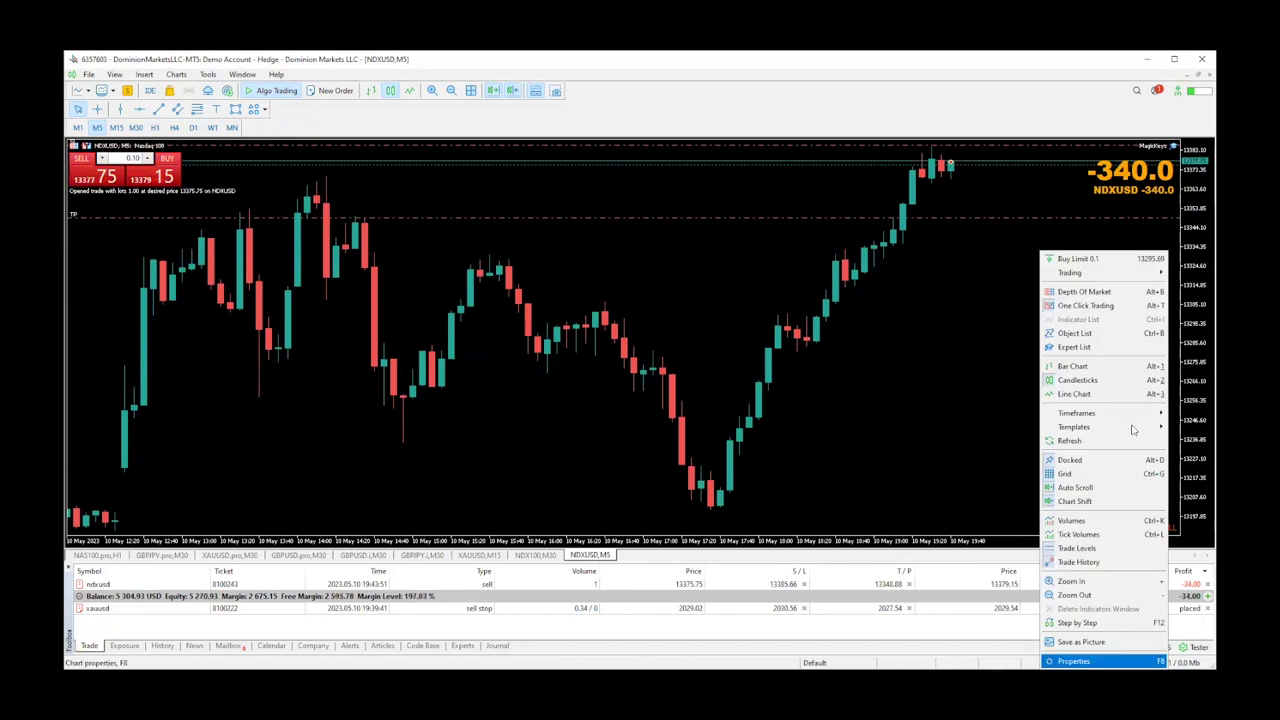
click(1075, 661)
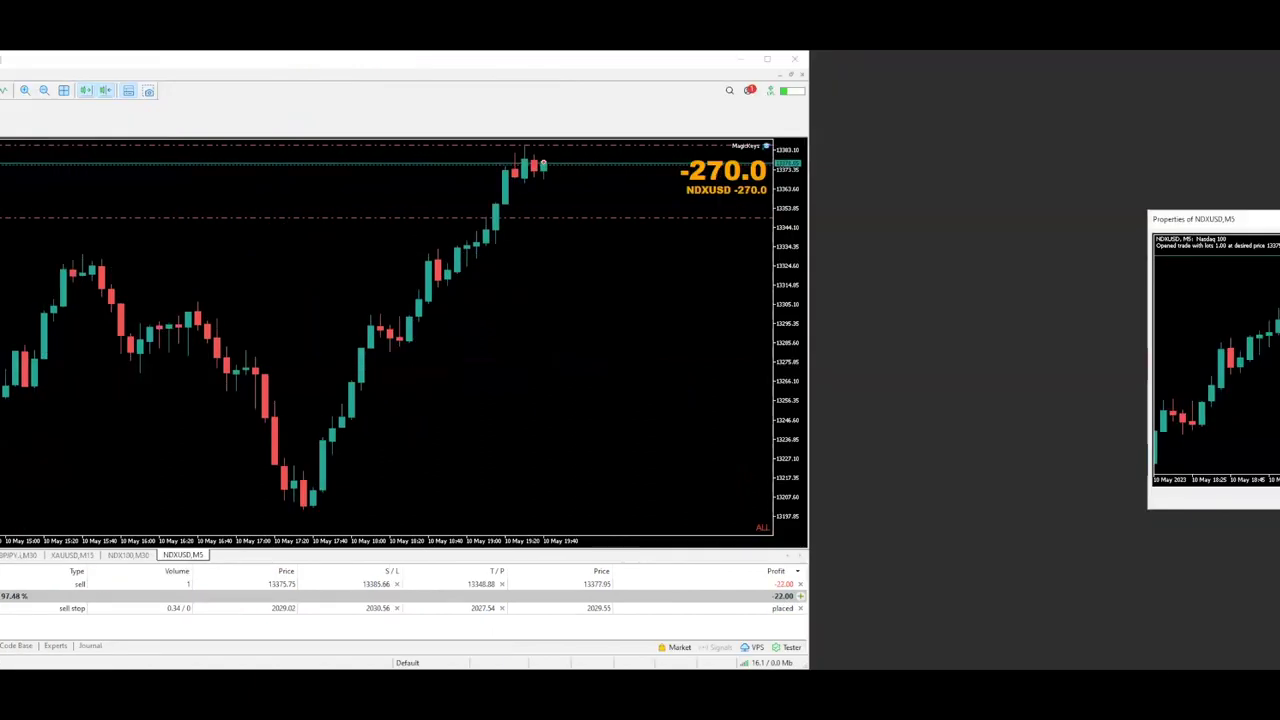
key(Return)
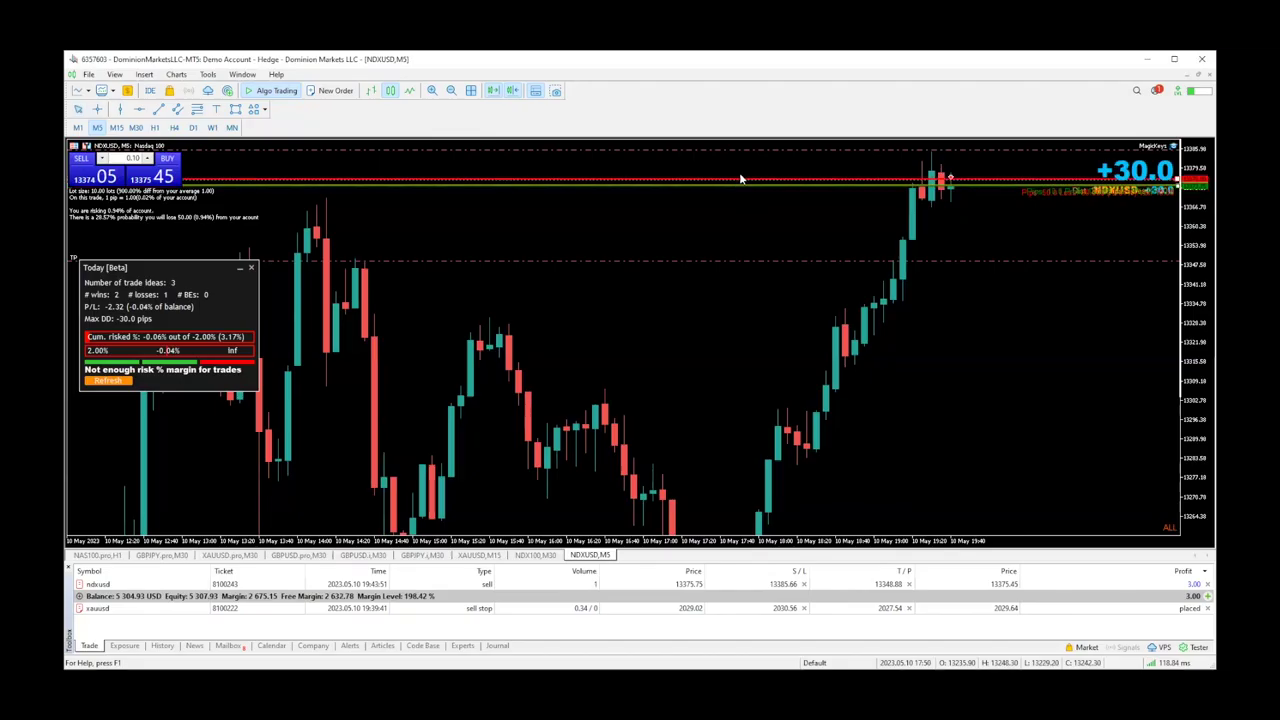
Step: Plan a pending NDXUSD sell with entry below the current price, stop-loss above the entry and target below it
key(p)
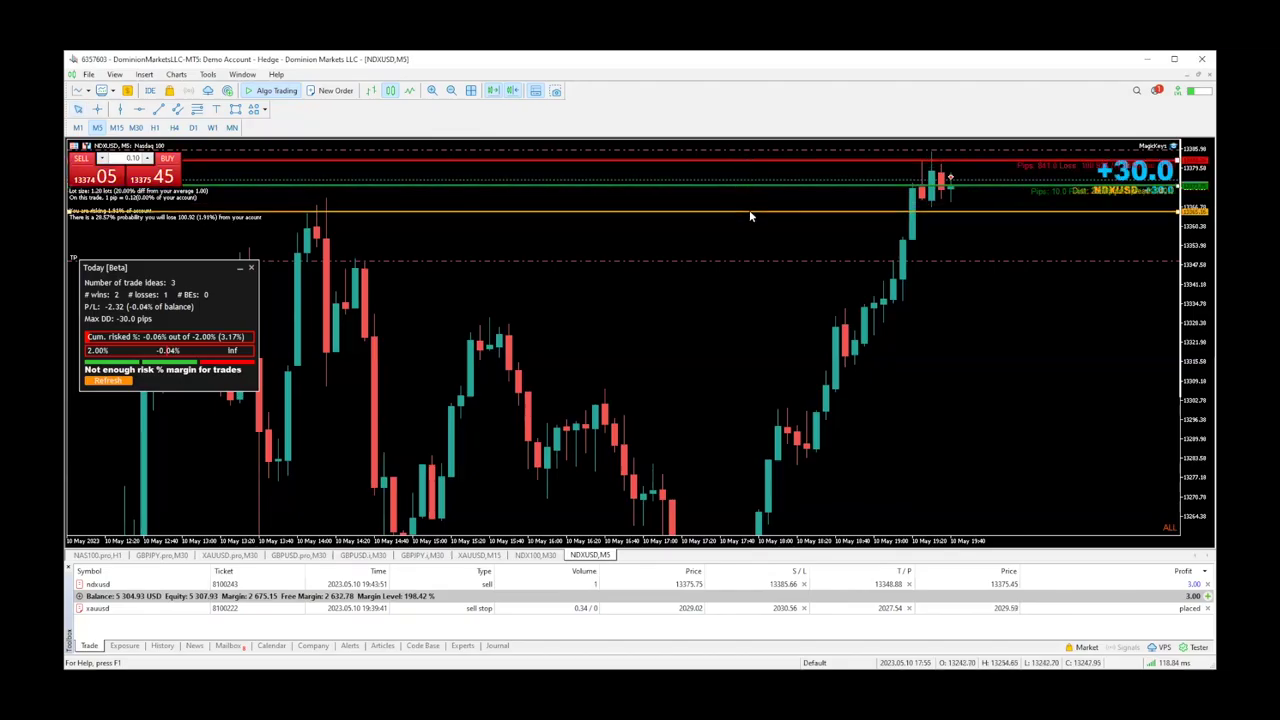
drag(755, 182, 755, 238)
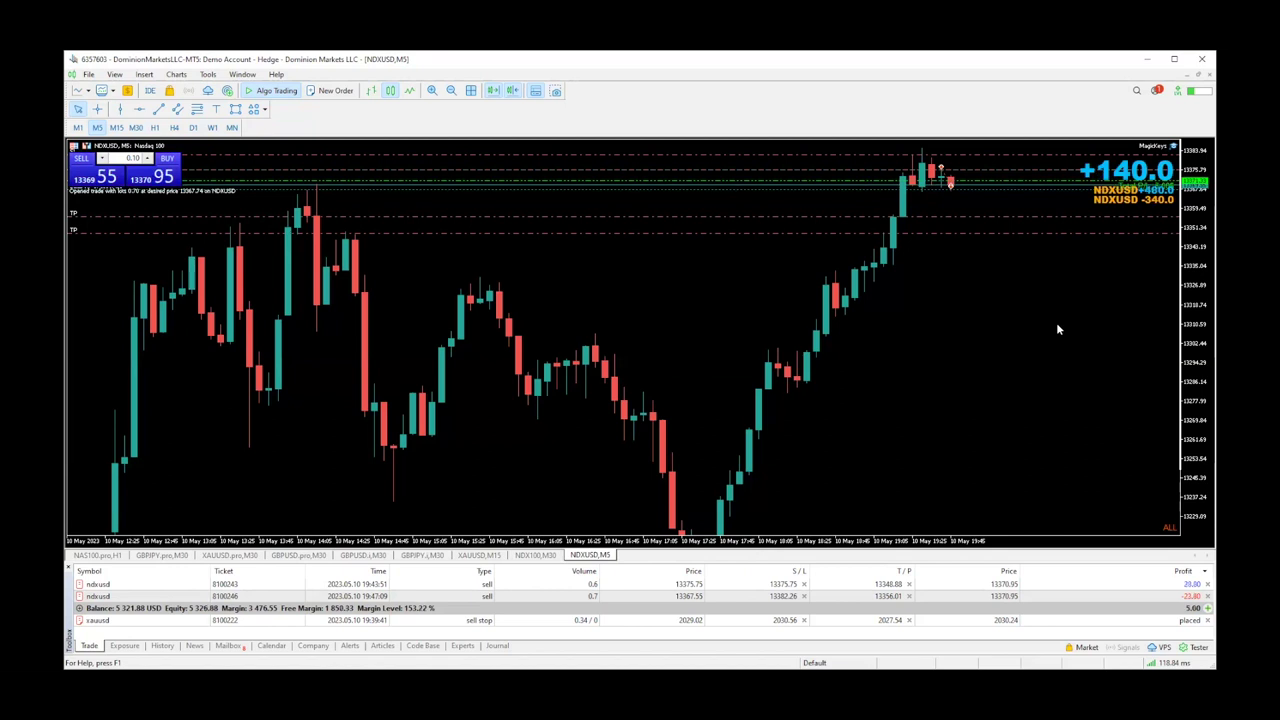
Step: Close the newer NDXUSD sell position opened at 13367.55 and lower the remaining sell's stop-loss below its entry
drag(1152, 349, 1074, 332)
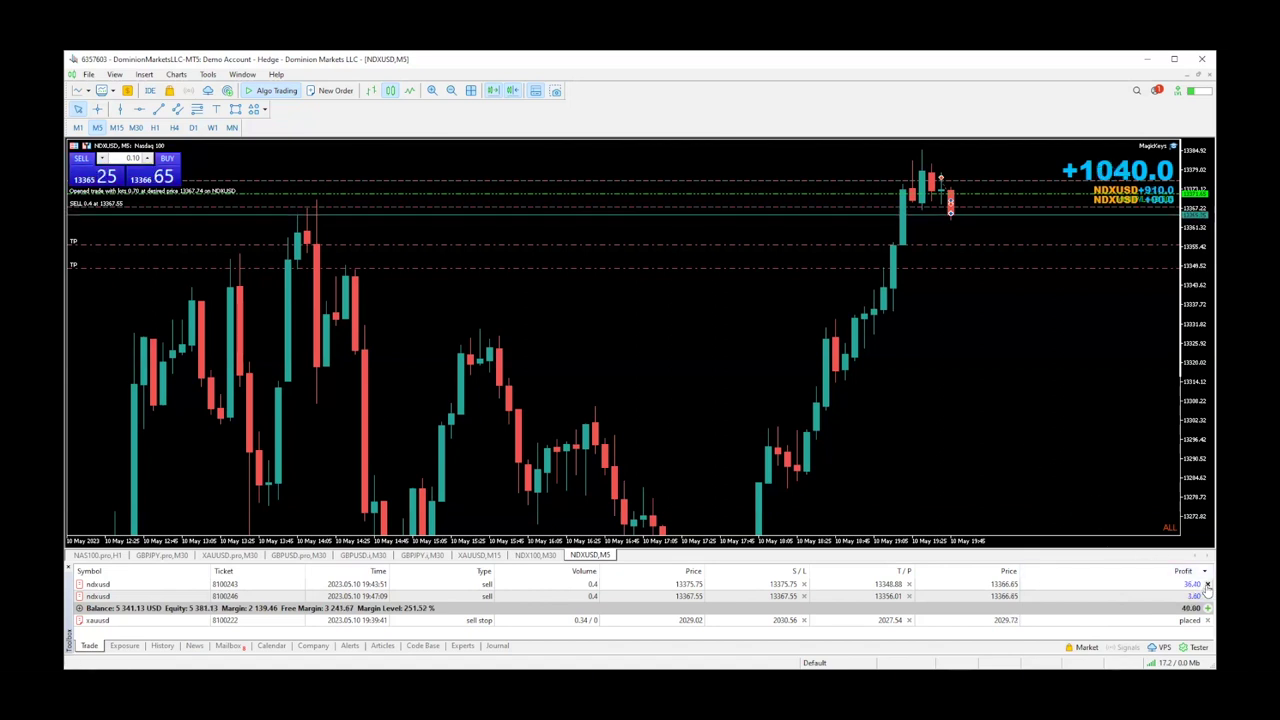
click(1207, 595)
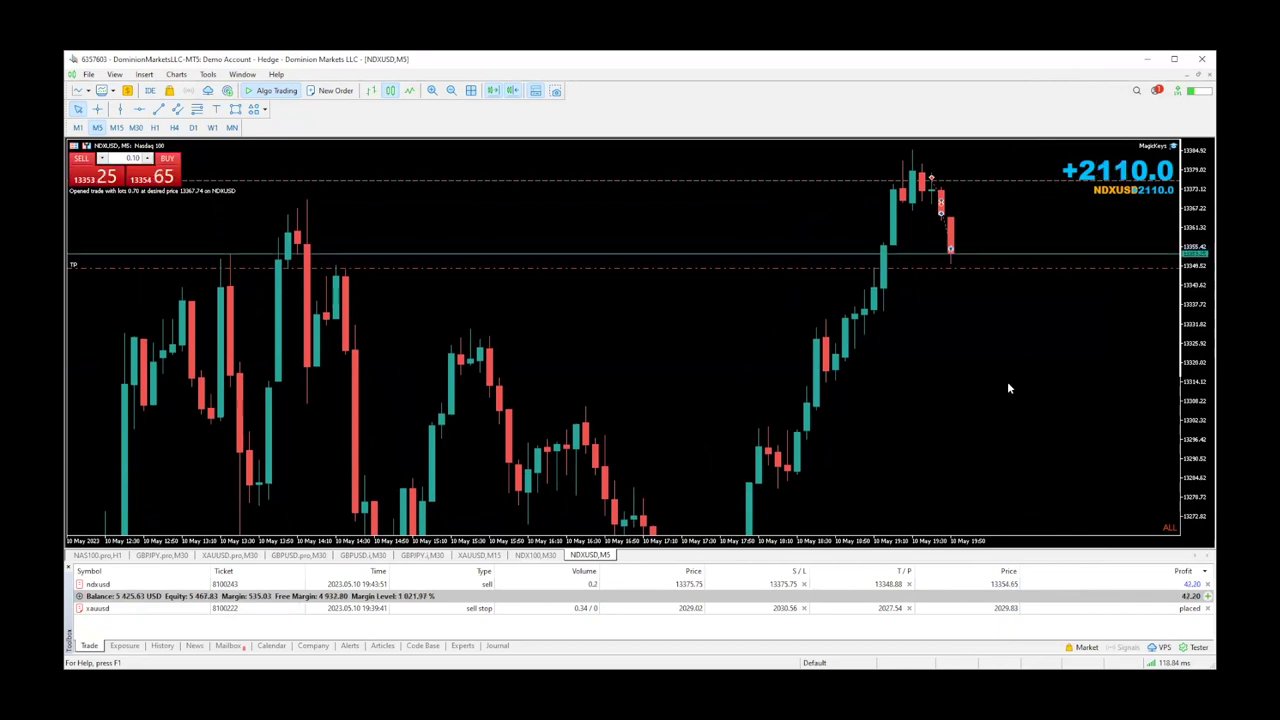
drag(990, 181, 994, 214)
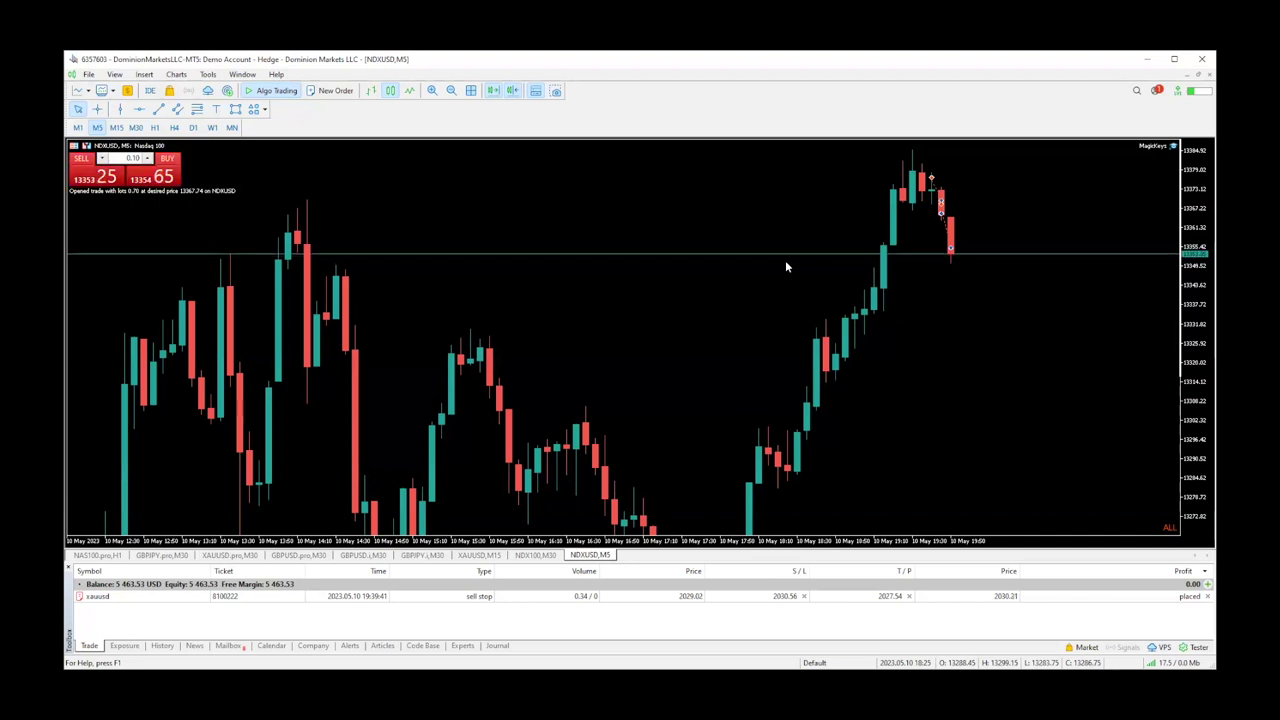
Step: Start a new NDXUSD trade calculation to review the Today statistics panel, and close that panel
key(s)
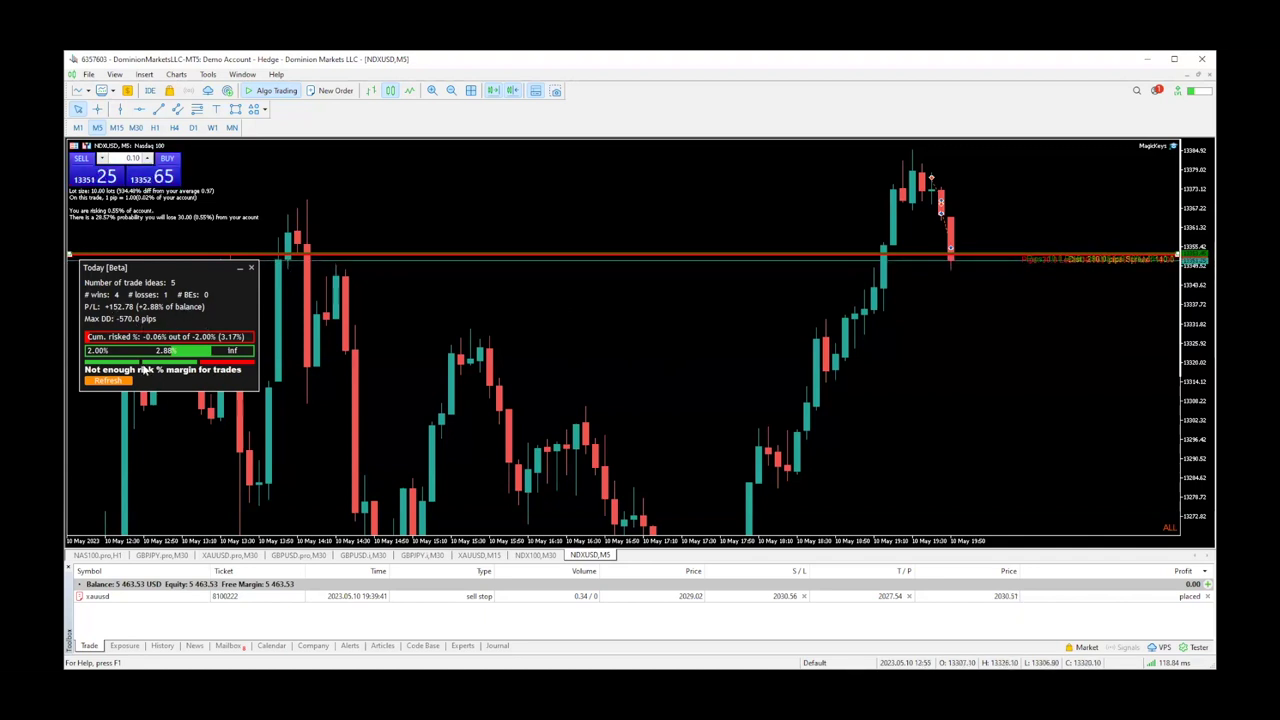
click(251, 268)
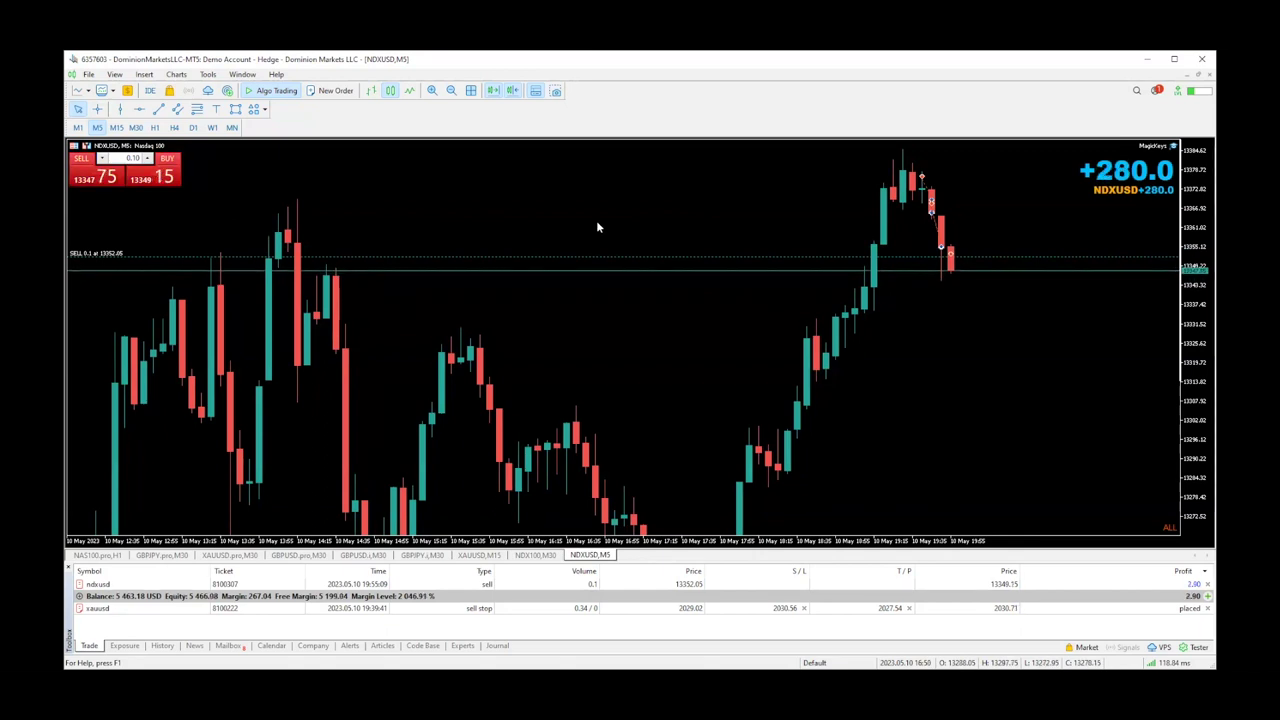
Step: Set the 0.1-lot NDXUSD sell's stop-loss to 13374.69 and place its break-even trigger line below the current price
key(b)
drag(808, 267, 833, 187)
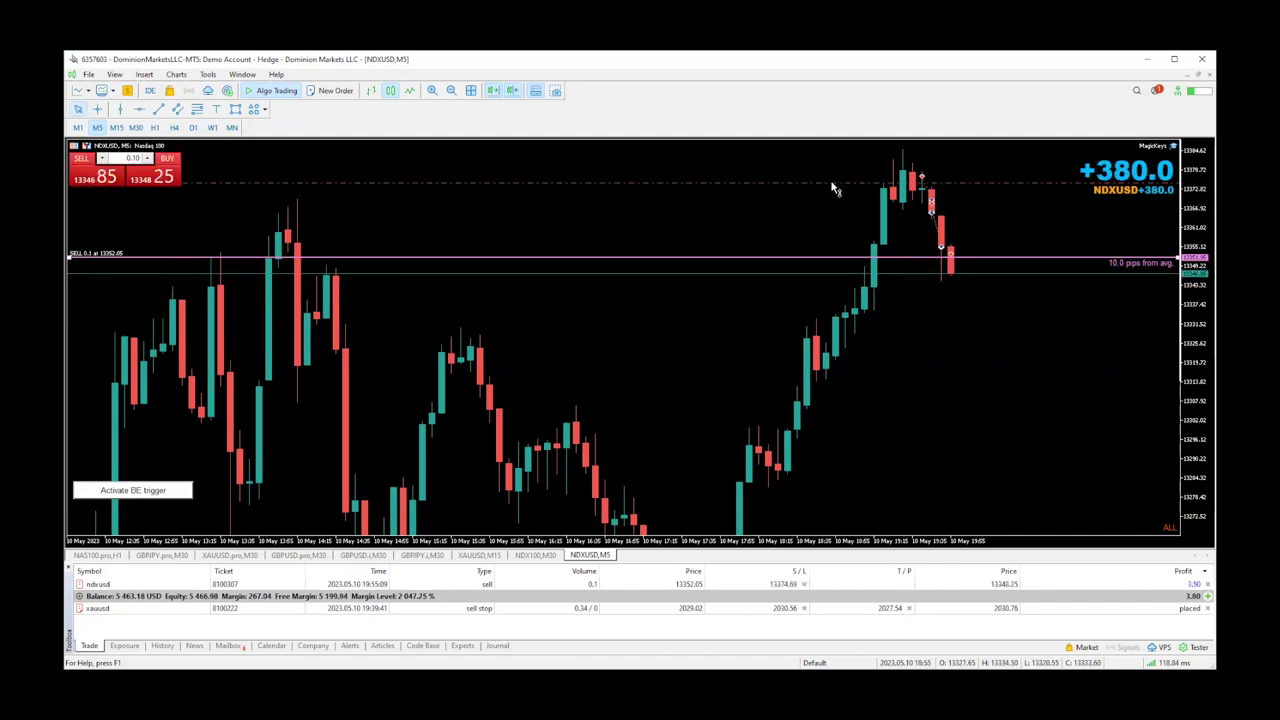
drag(829, 253, 828, 291)
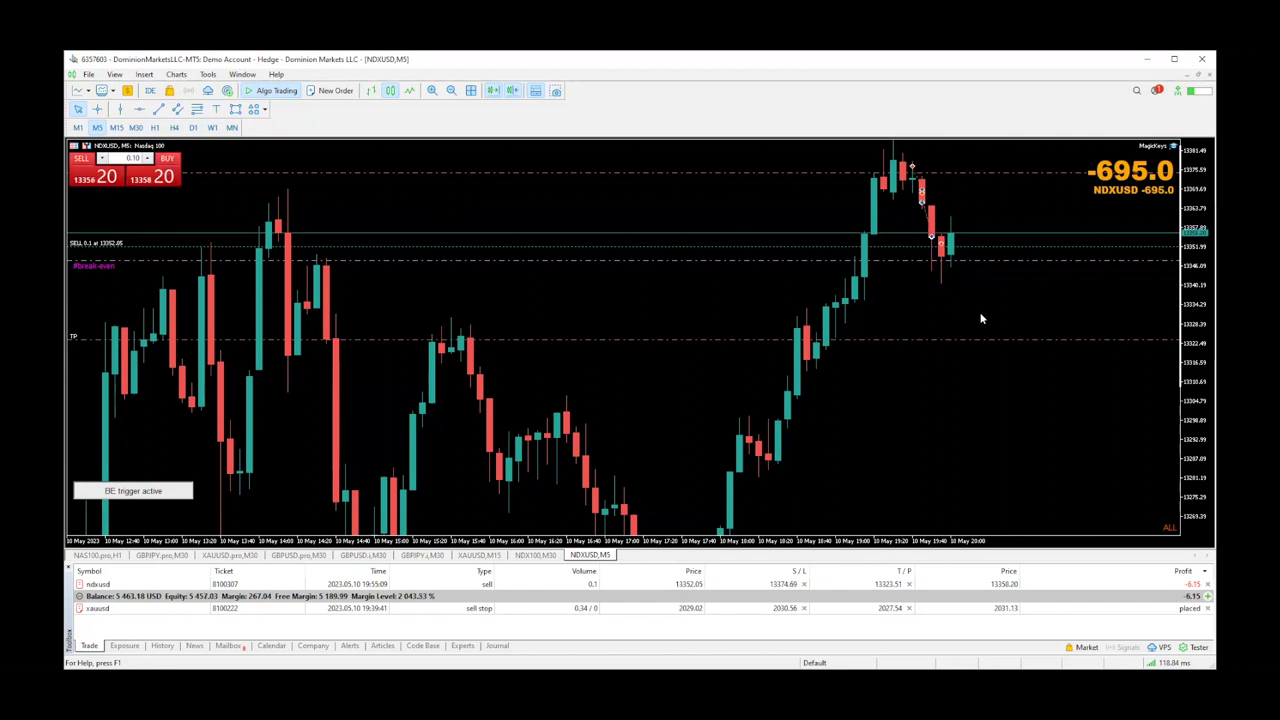
Step: Set an active partial take-profit on the NDXUSD sell at 13340.26, closing 50% of the position
key(ctrl+alt+p)
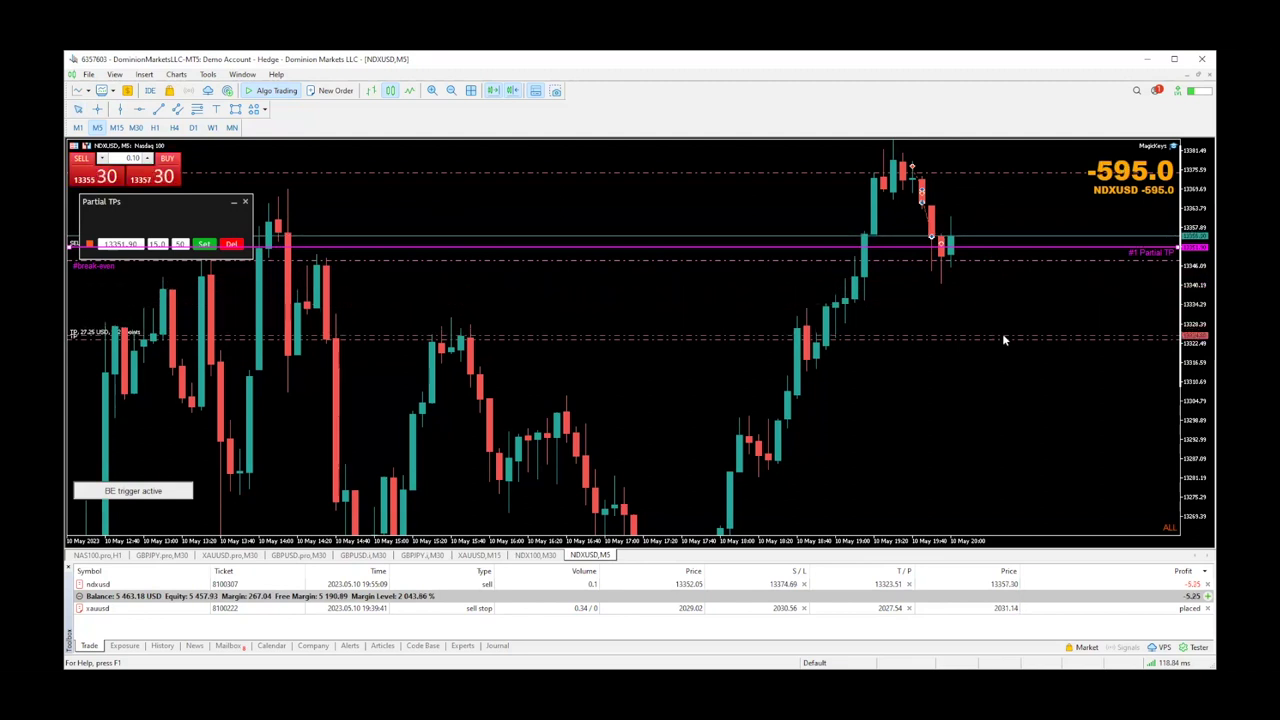
drag(1103, 252, 1108, 285)
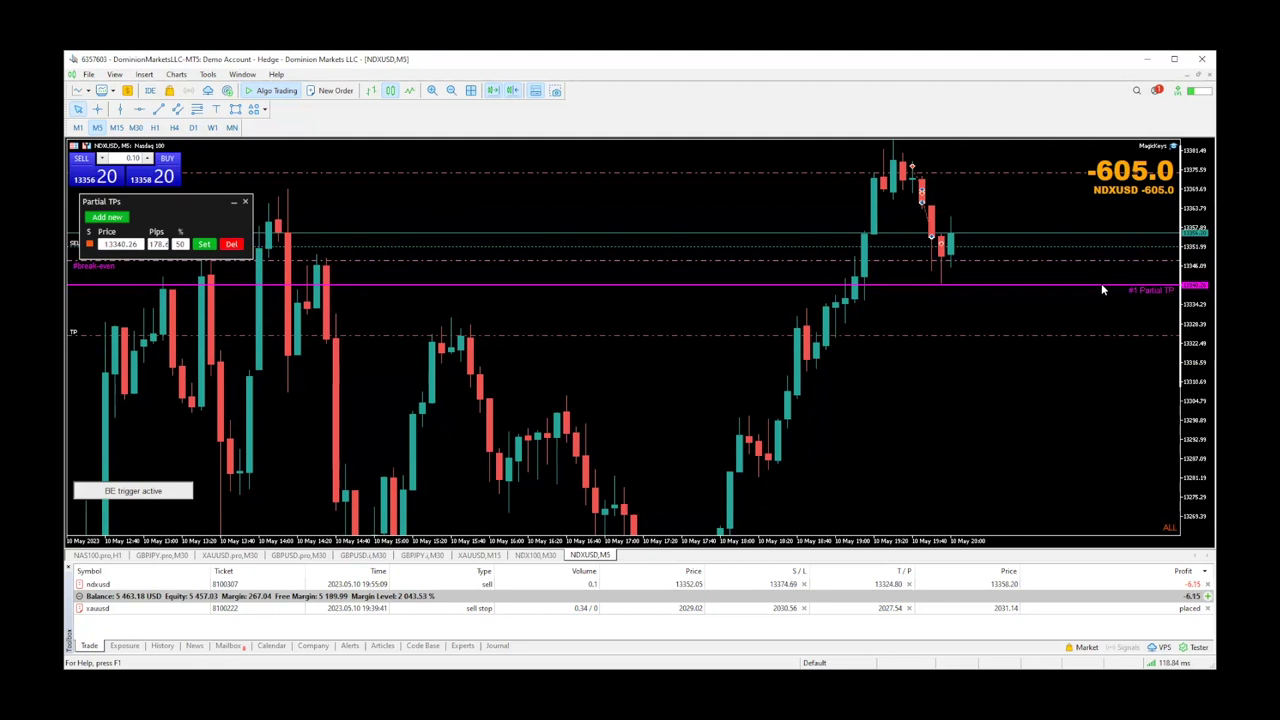
click(179, 244)
text(50)
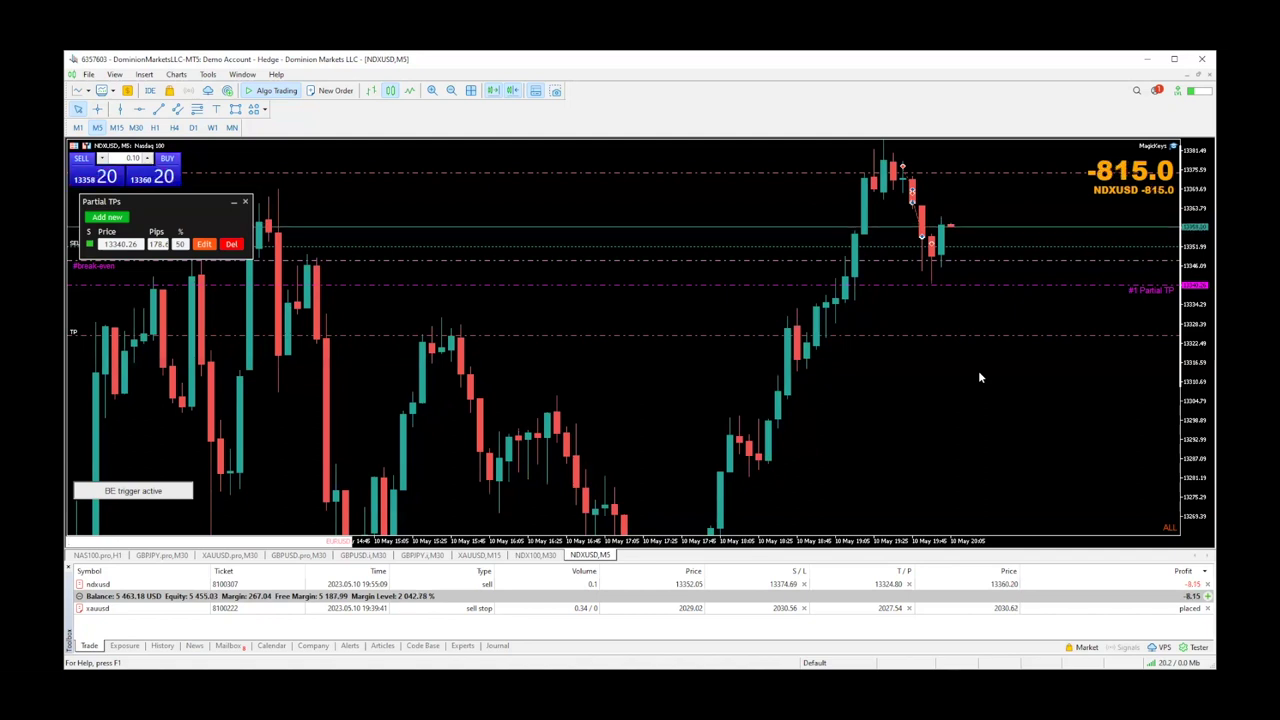
Step: Plan an NDXUSD buy at market with the stop-loss below the recent lows and the target above the current price
key(shift)
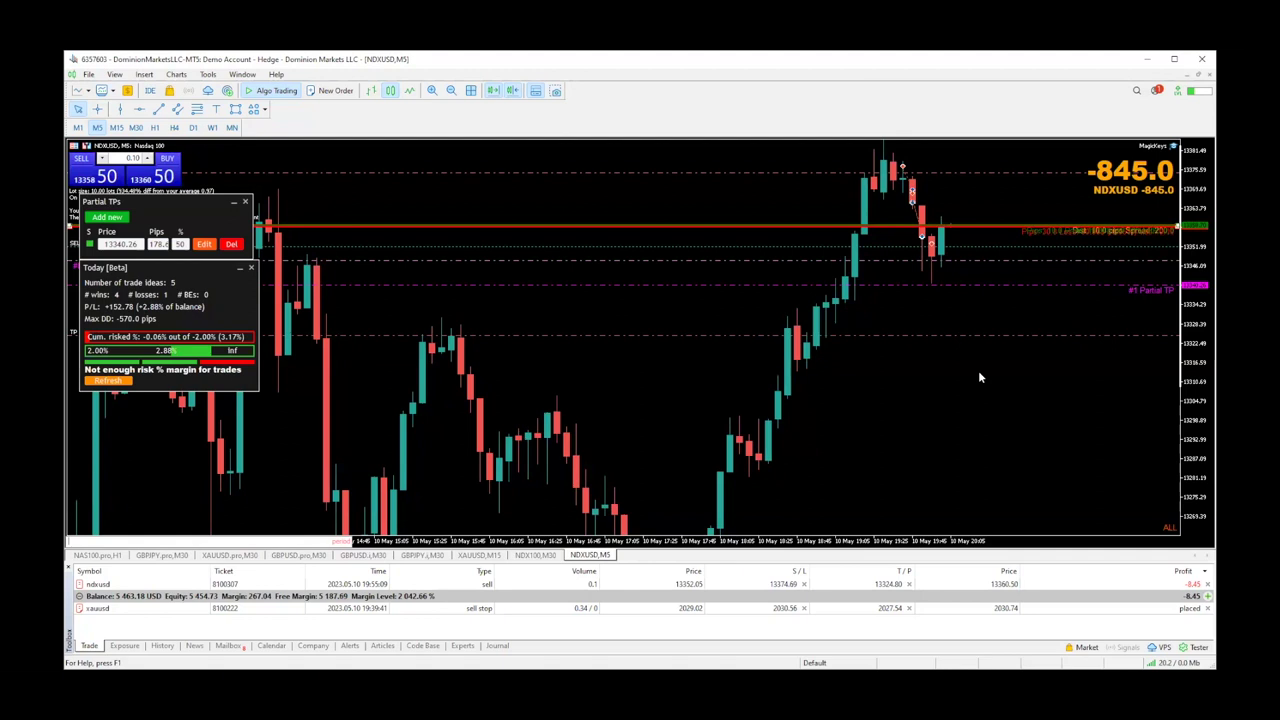
click(931, 233)
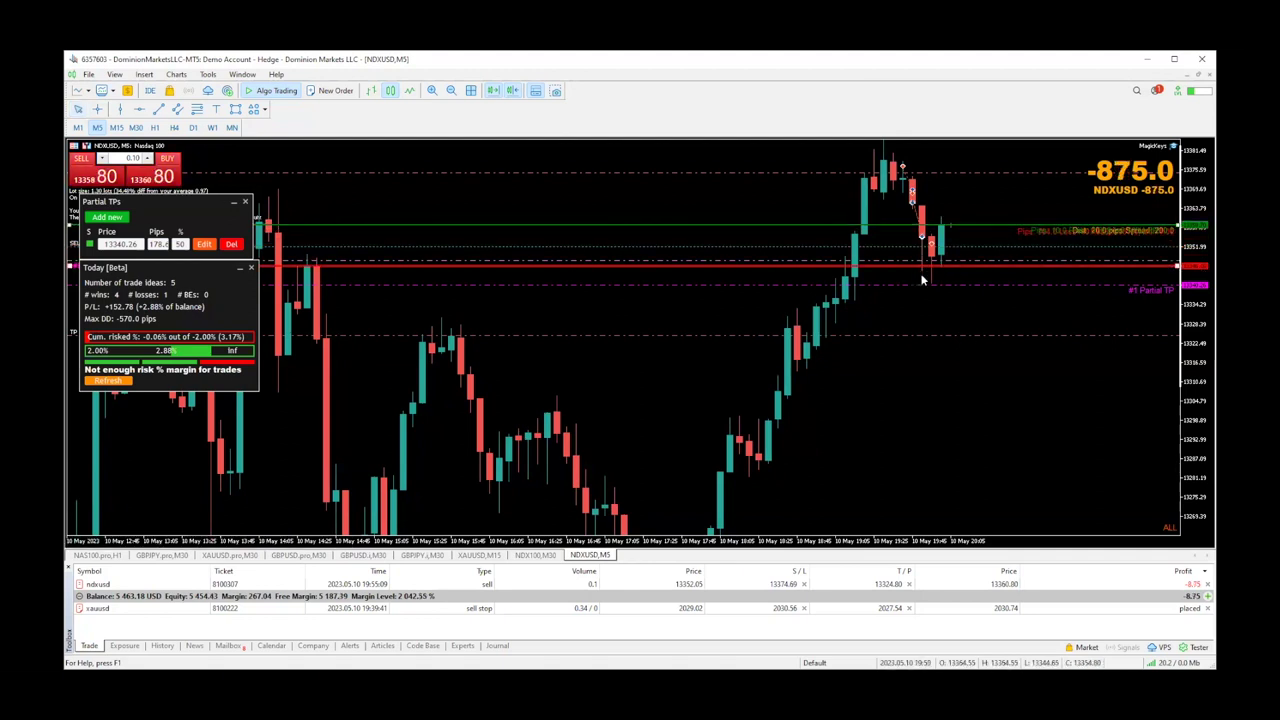
click(920, 299)
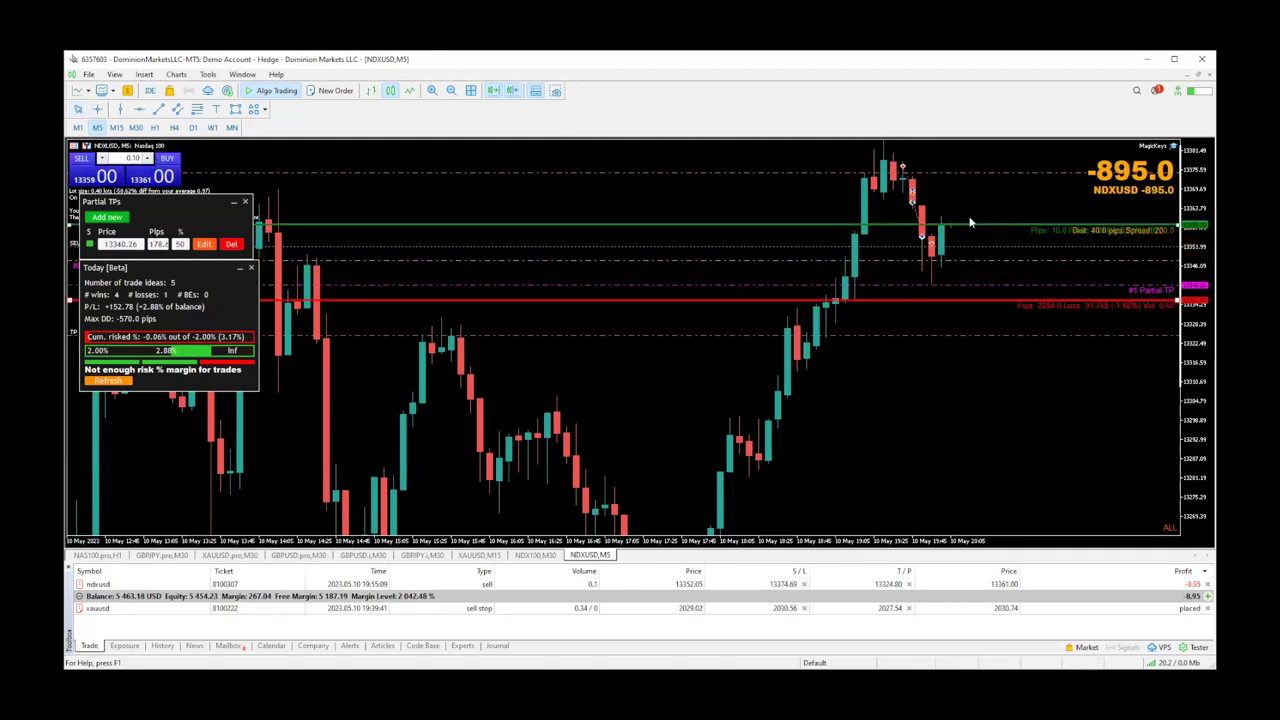
click(971, 179)
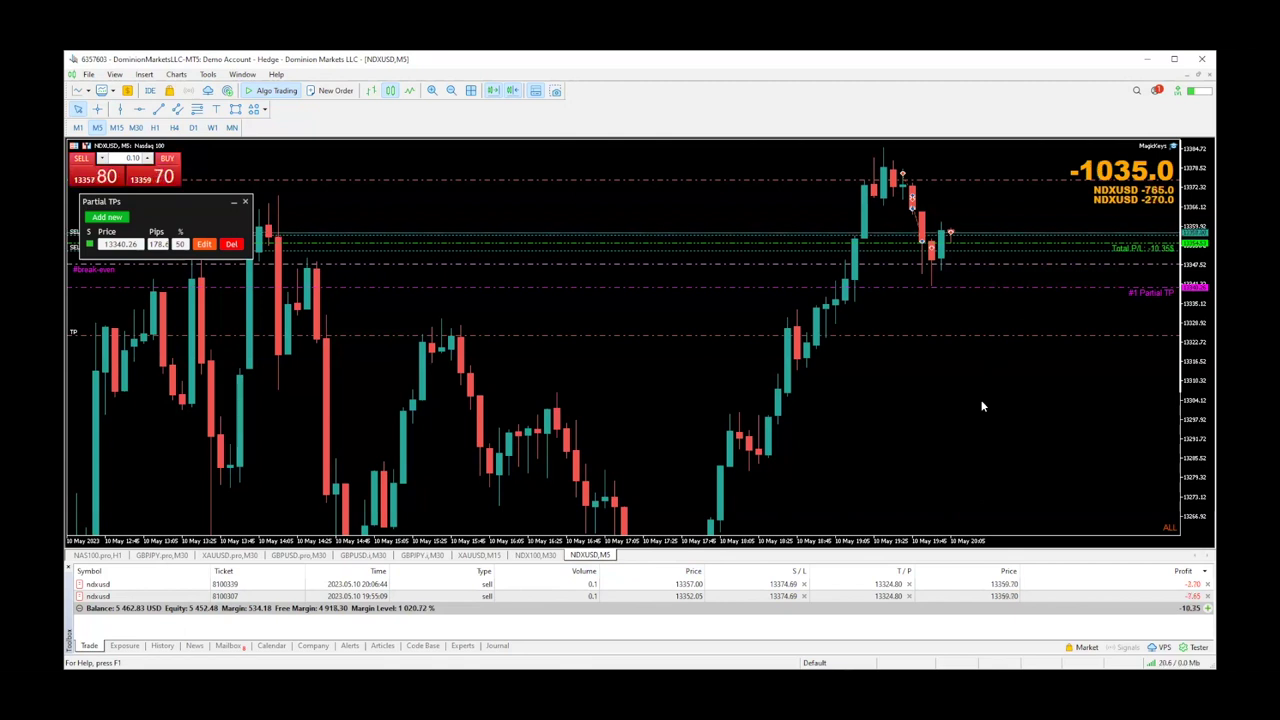
Step: Close both open 0.1-lot NDXUSD sell positions
key(c)
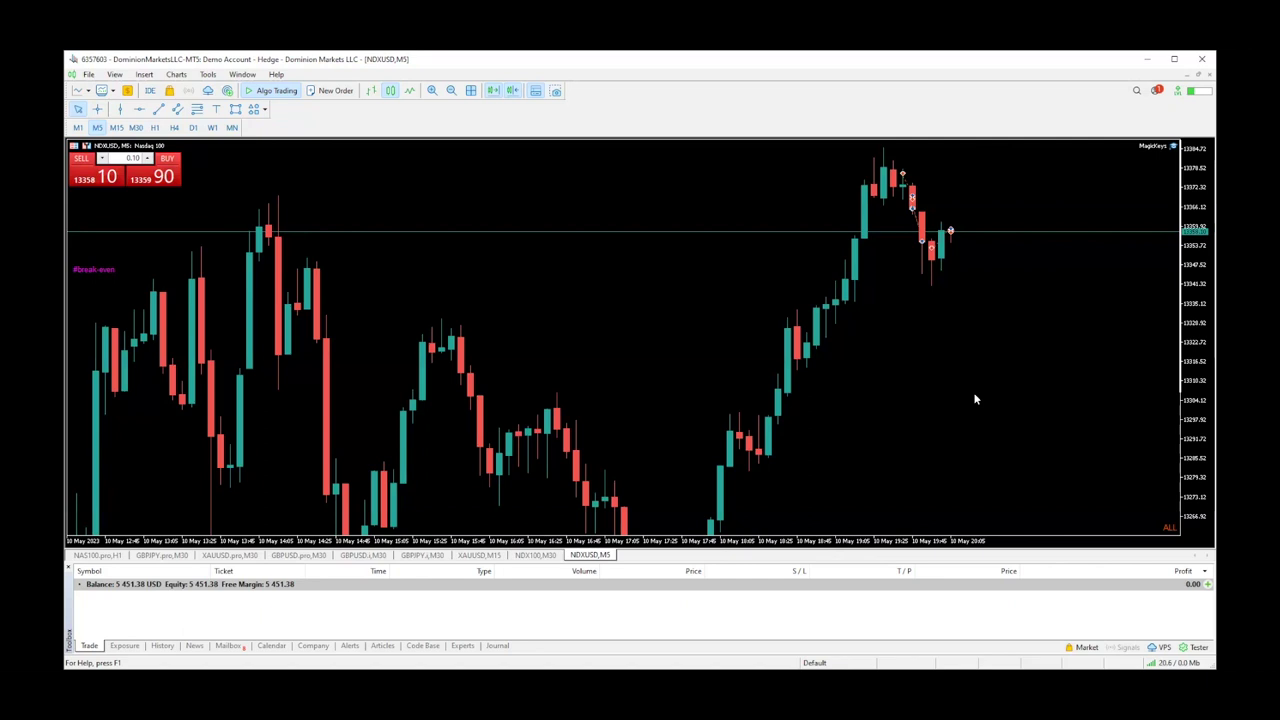
Step: Open the MagicKeys input settings and set the percentage of risk per order to 1.0
click(1174, 146)
scroll(921, 362, down, 2)
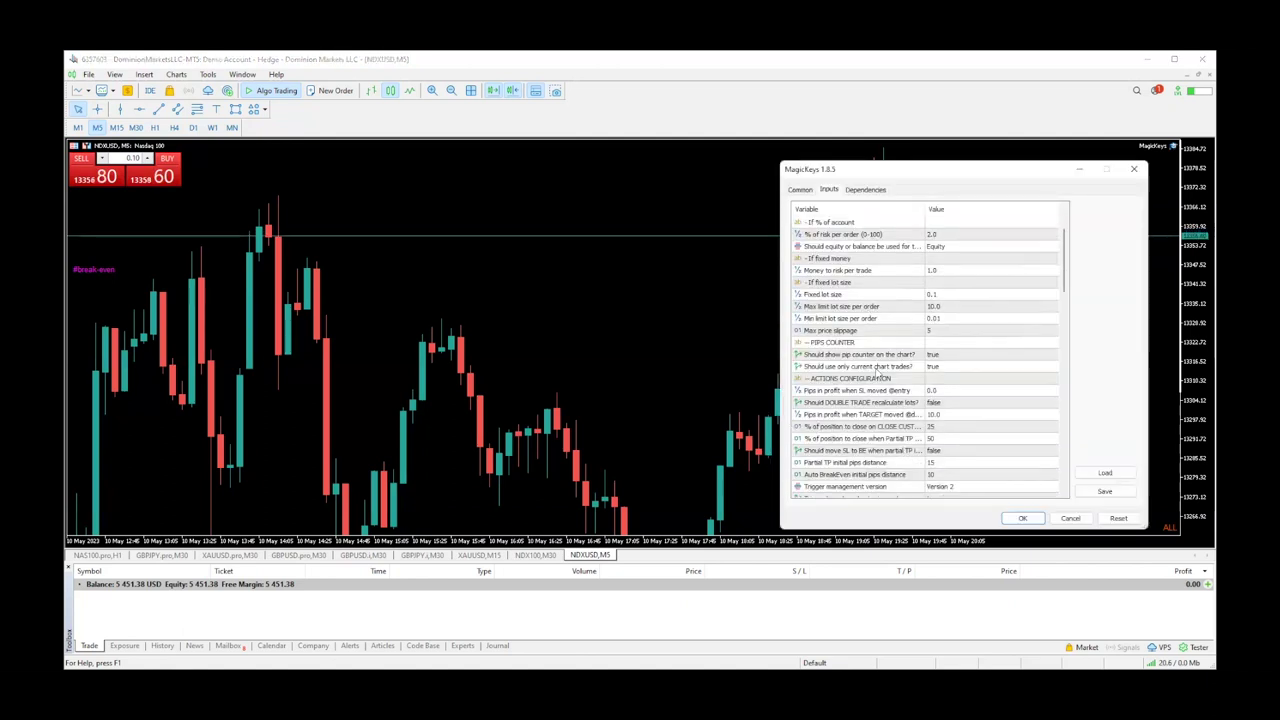
scroll(921, 362, up, 3)
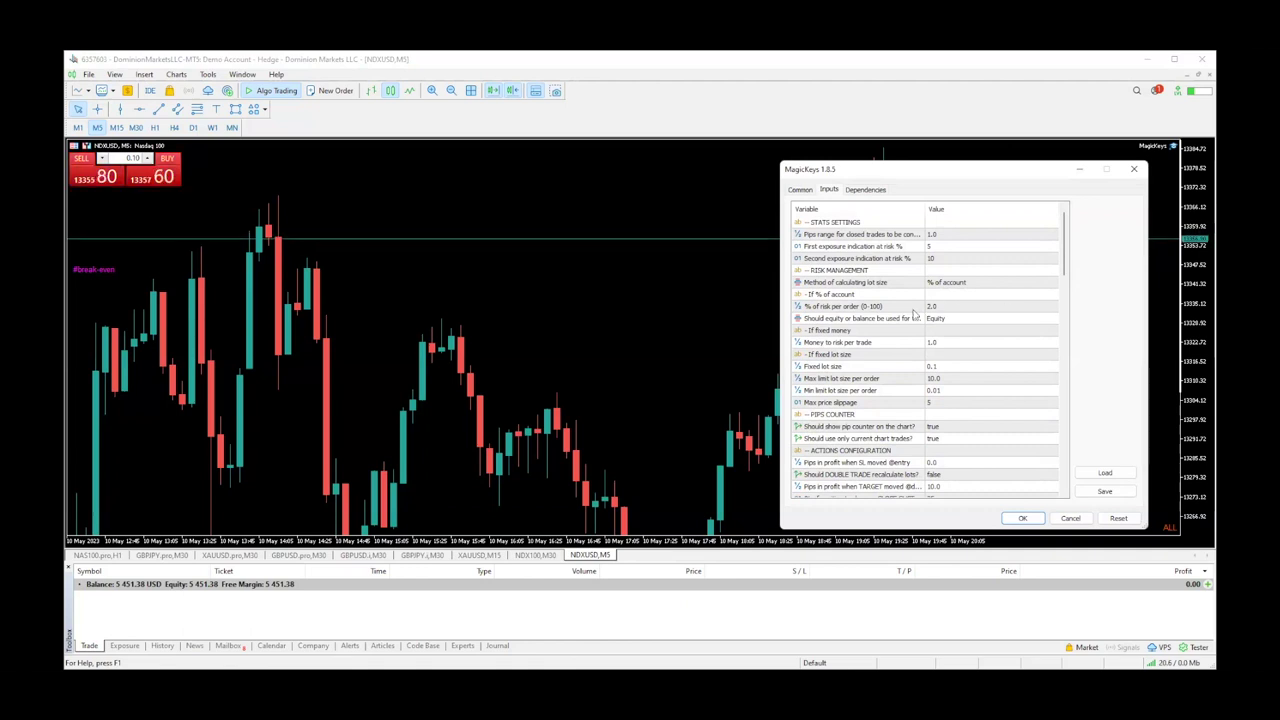
double_click(944, 310)
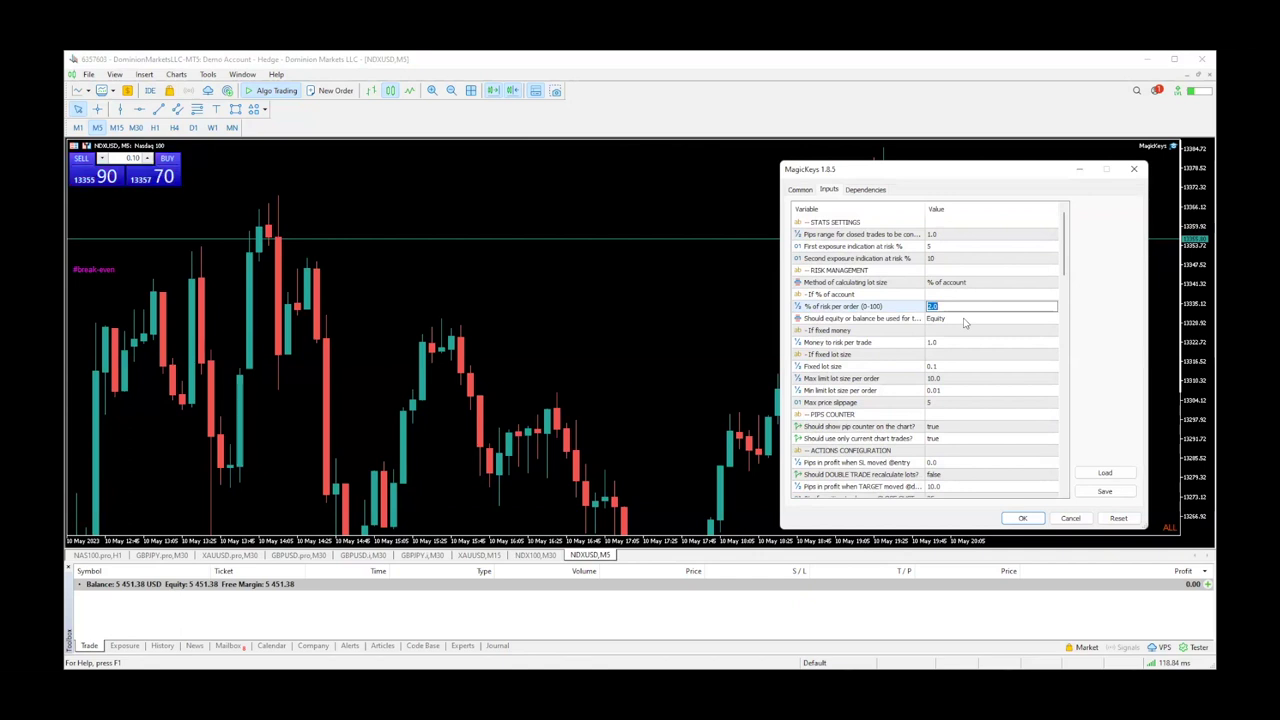
text(1.0)
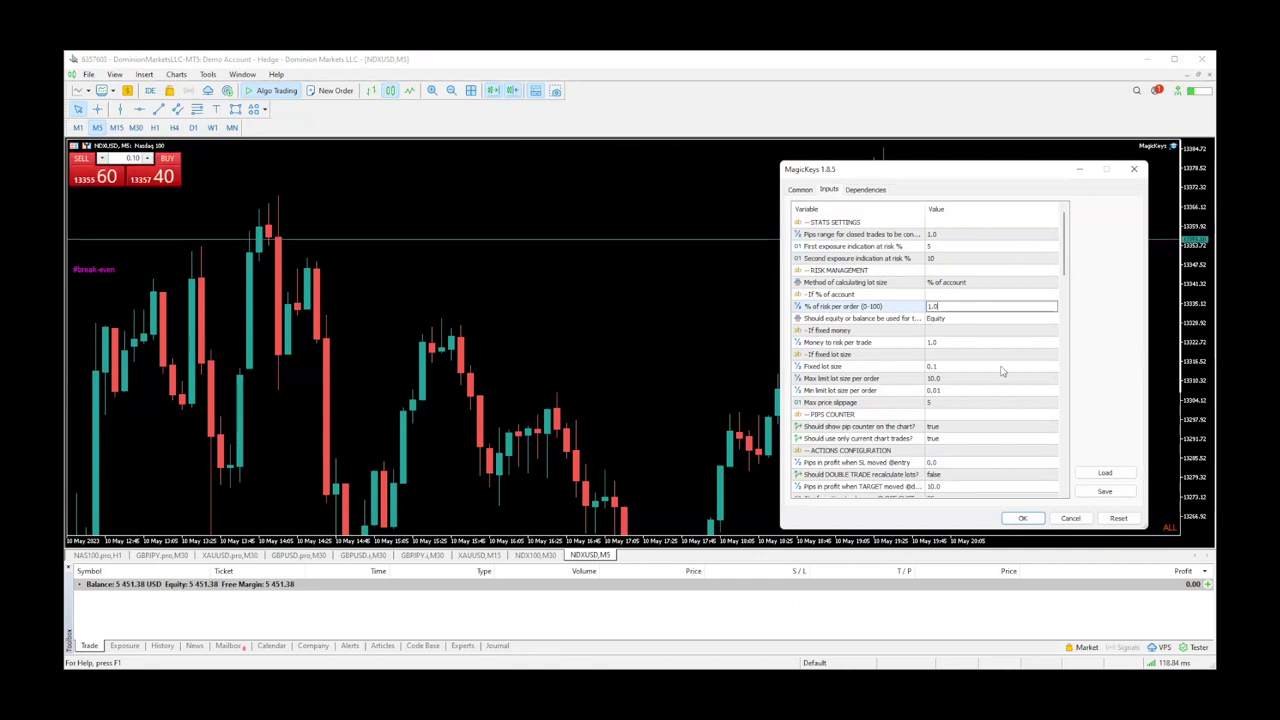
Step: Review the remaining MagicKeys inputs and set the percentage of position to close on the custom close action to 80
scroll(1003, 375, down, 4)
scroll(1003, 388, down, 5)
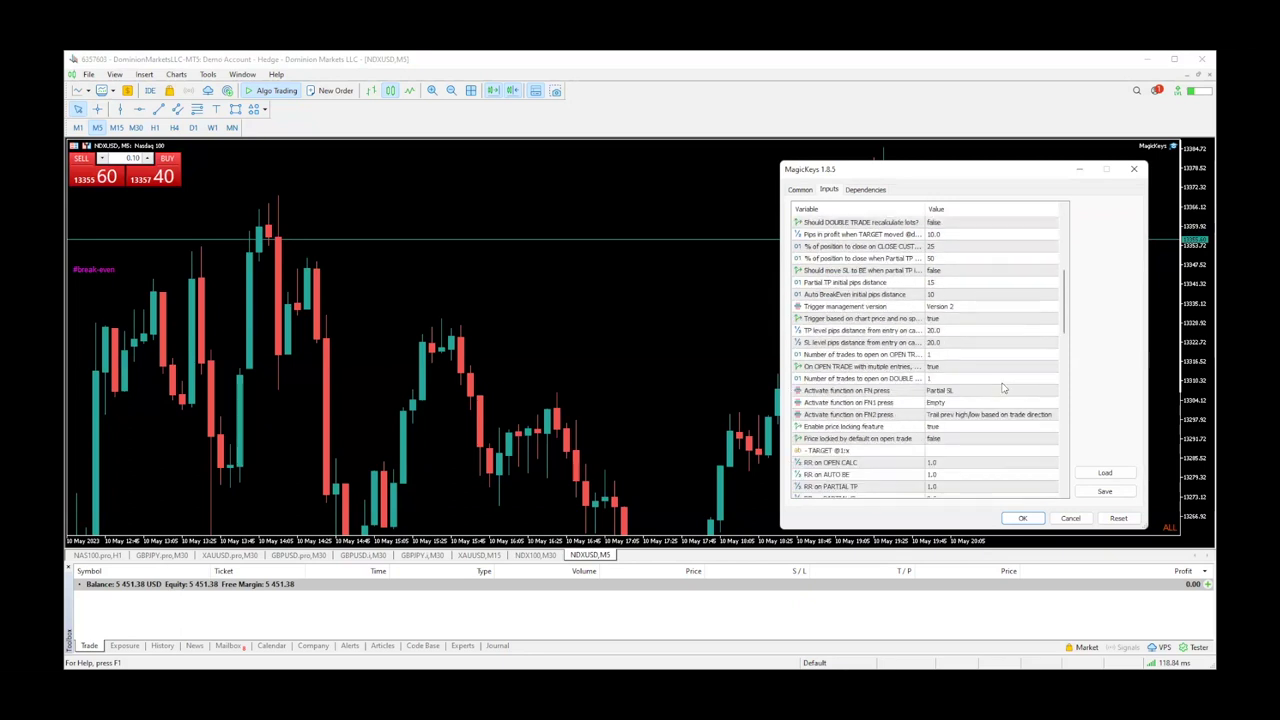
scroll(1036, 401, down, 6)
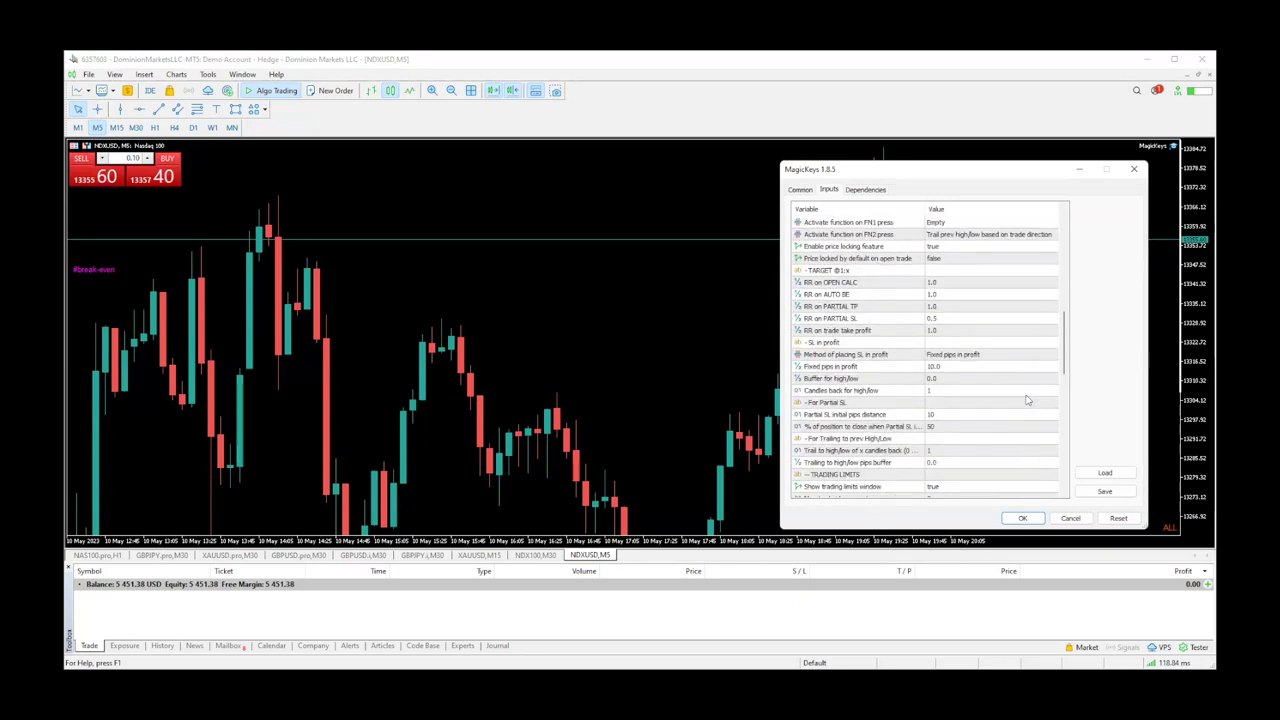
double_click(941, 416)
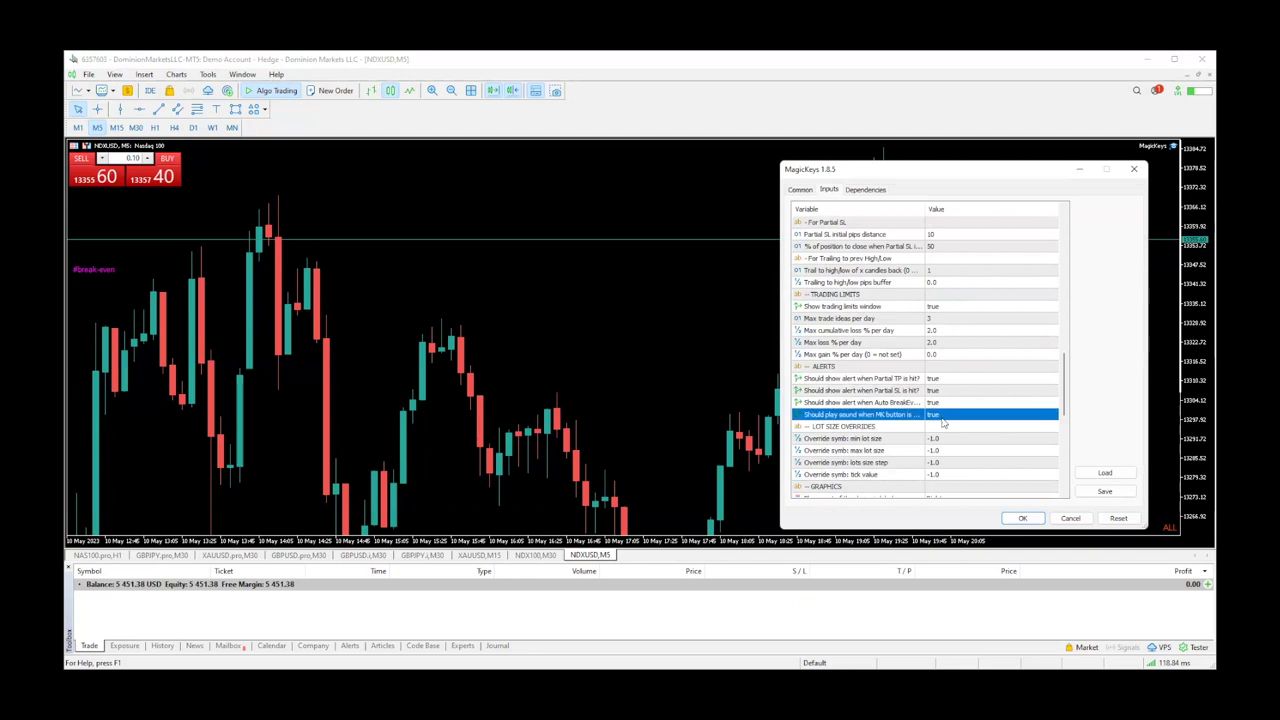
drag(1064, 405, 1066, 478)
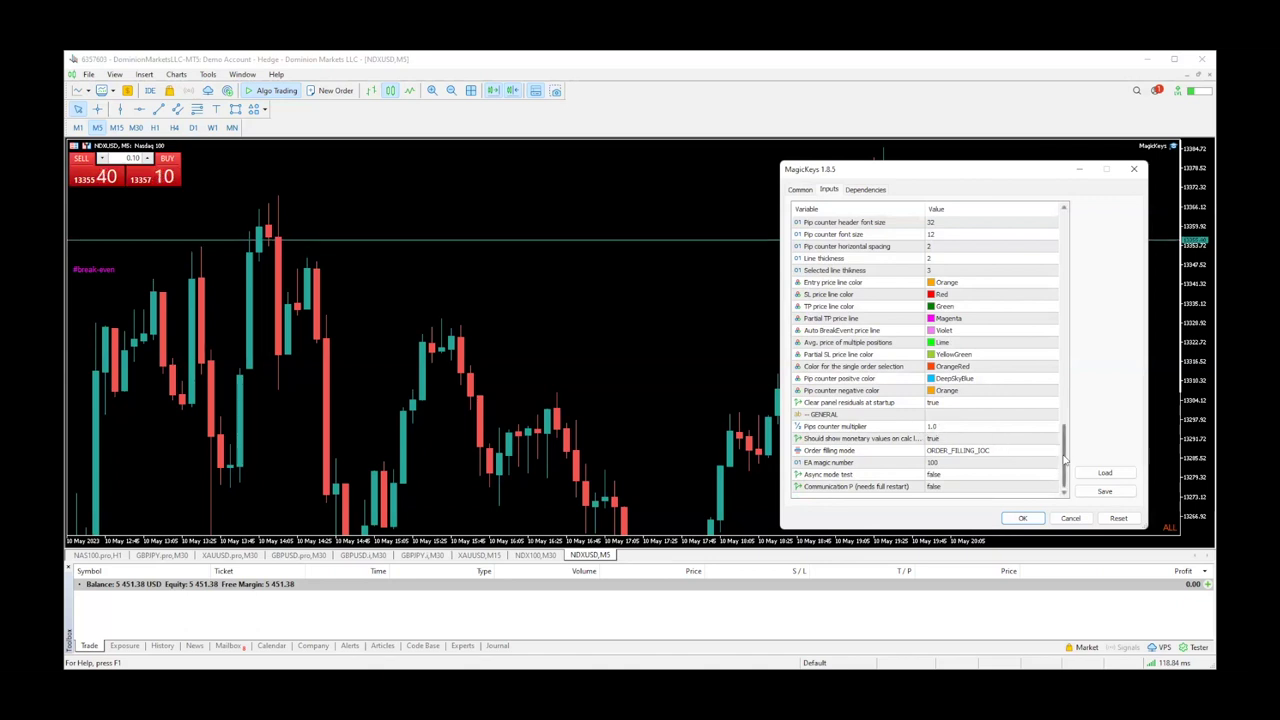
drag(1066, 462, 1076, 306)
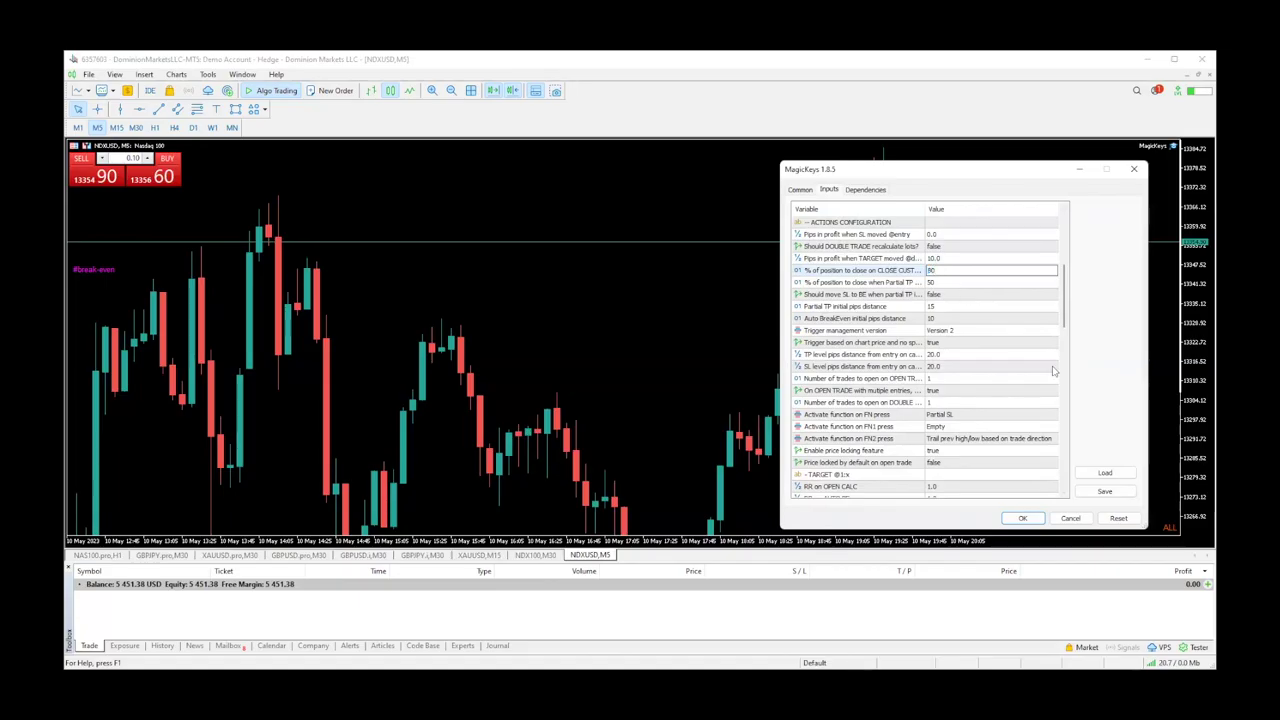
Step: Save the MagicKeys inputs to default.set, replacing the existing file, and apply the settings
click(1105, 492)
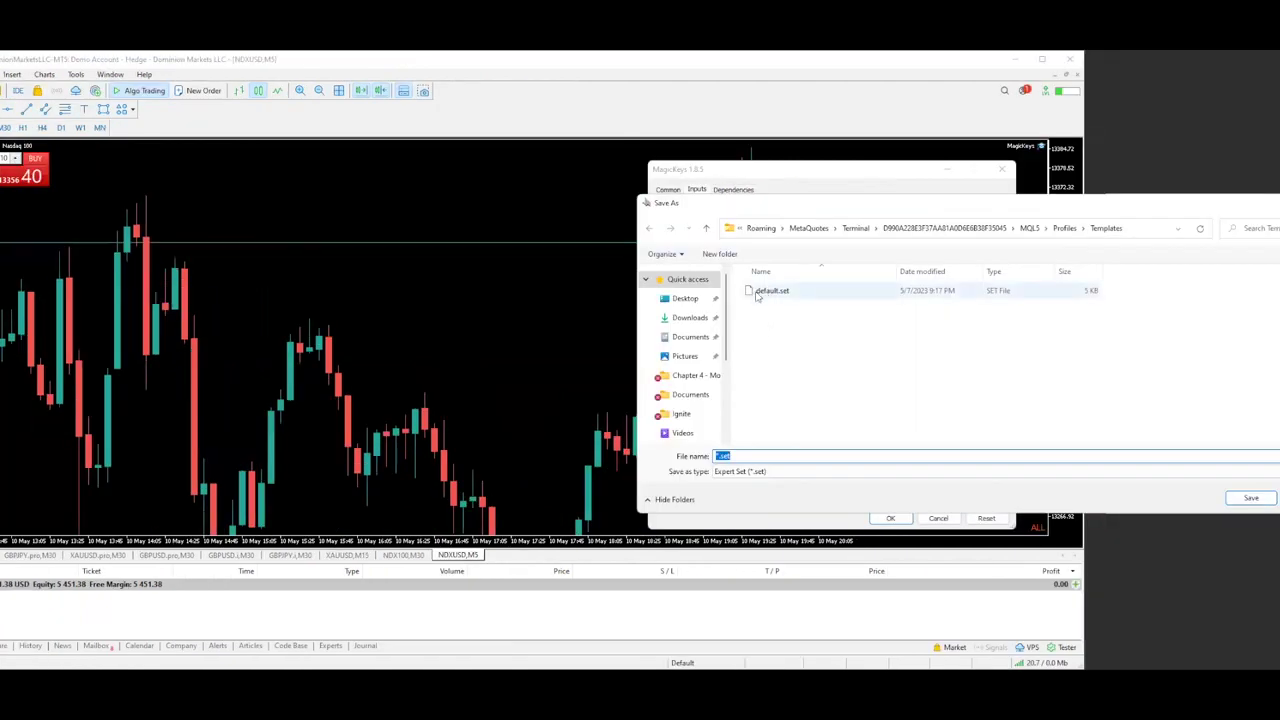
click(884, 290)
key(Return)
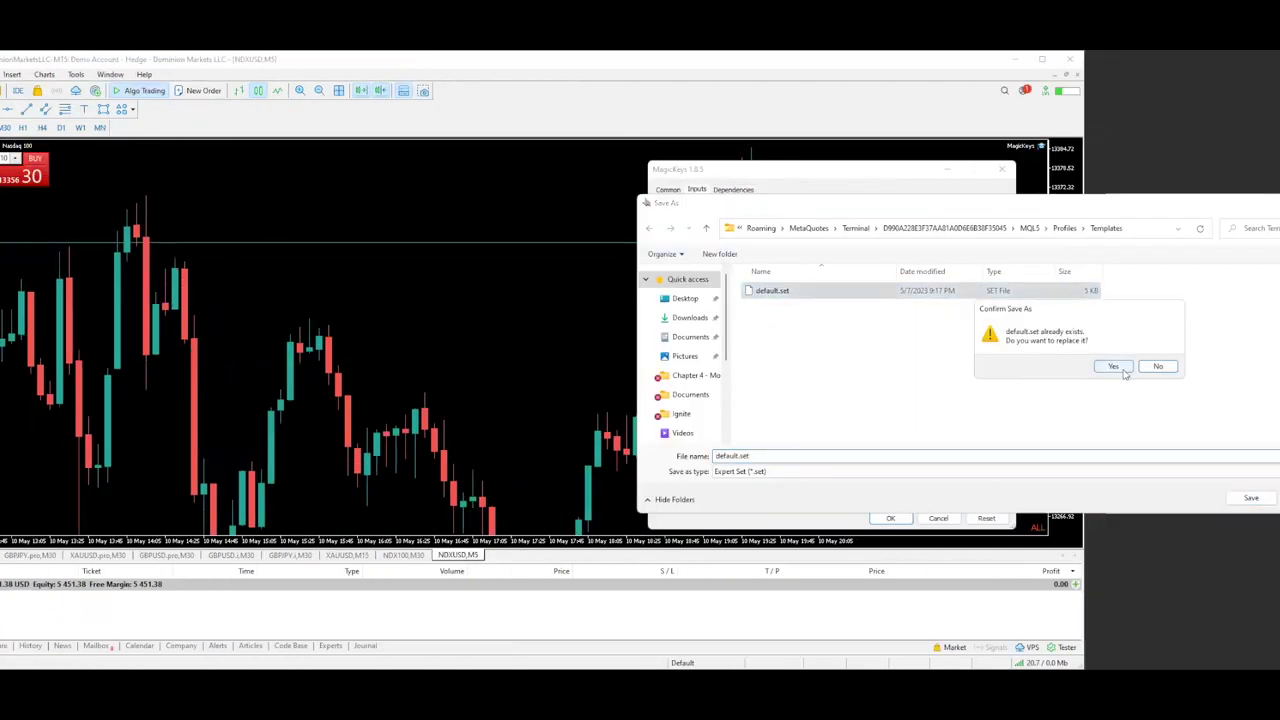
key(Return)
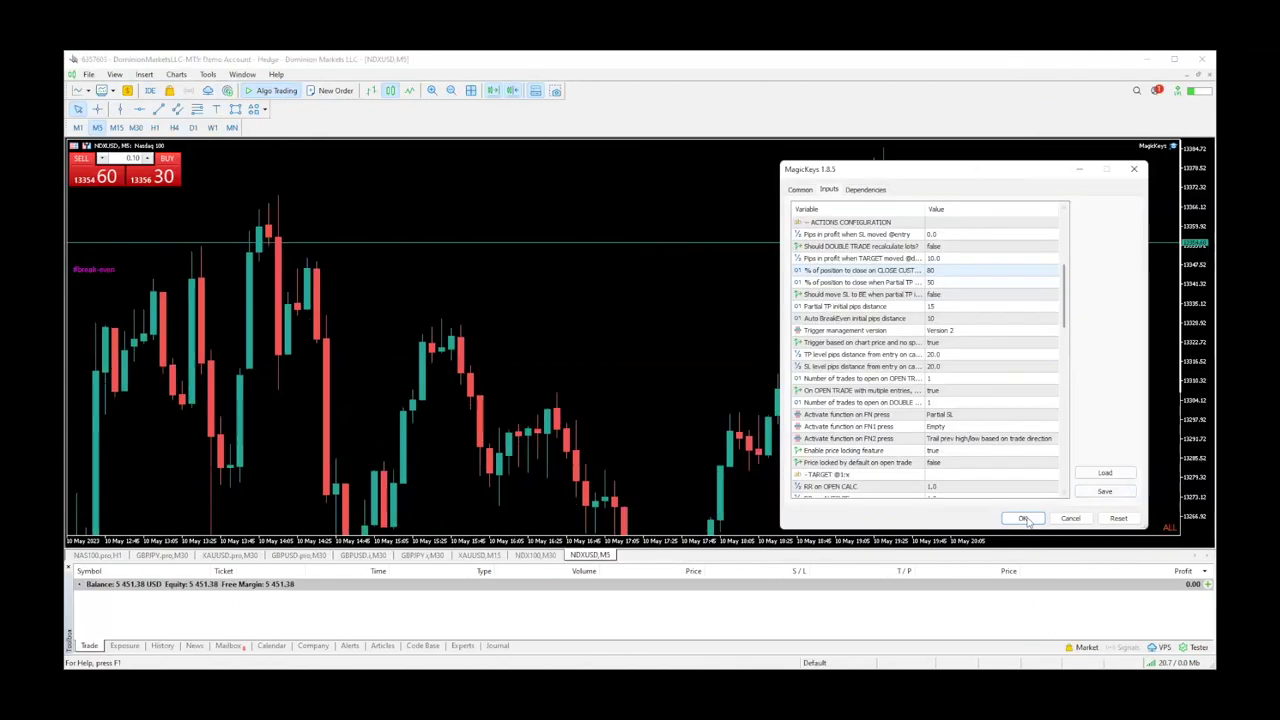
click(1024, 518)
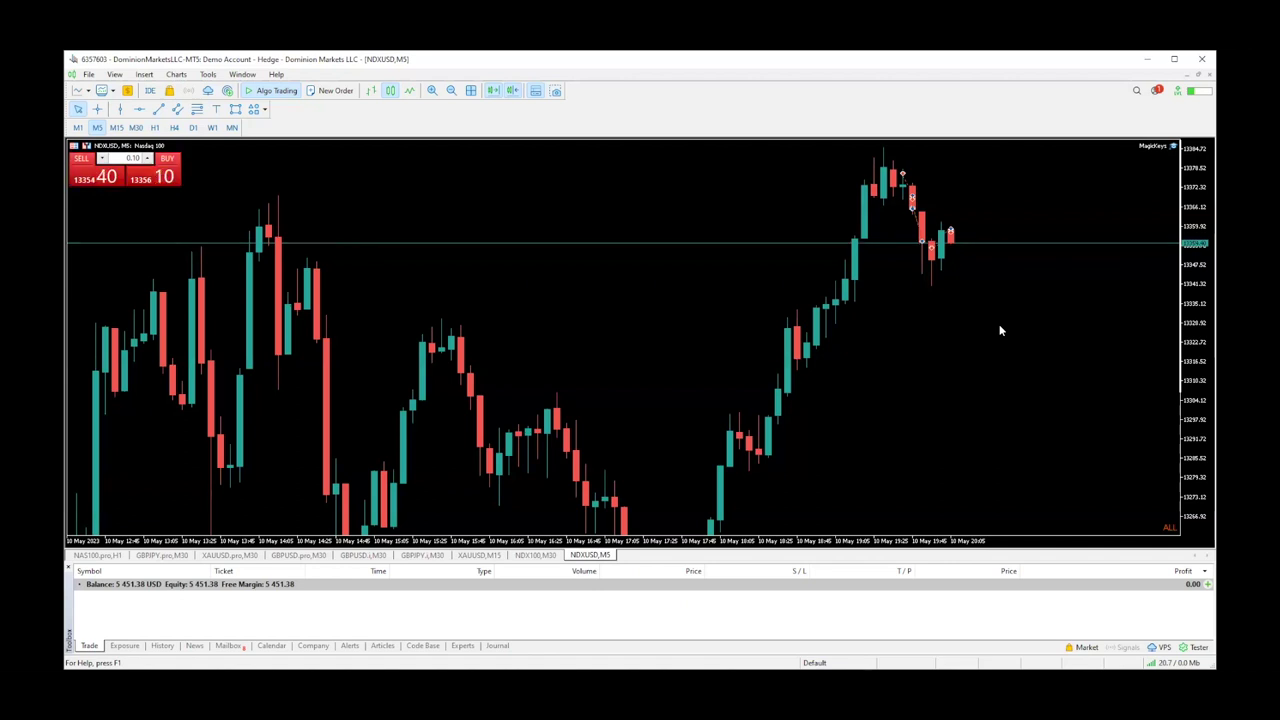
Step: Start a new NDXUSD trade calculation to check its lot size and account risk, and cancel it
key(s)
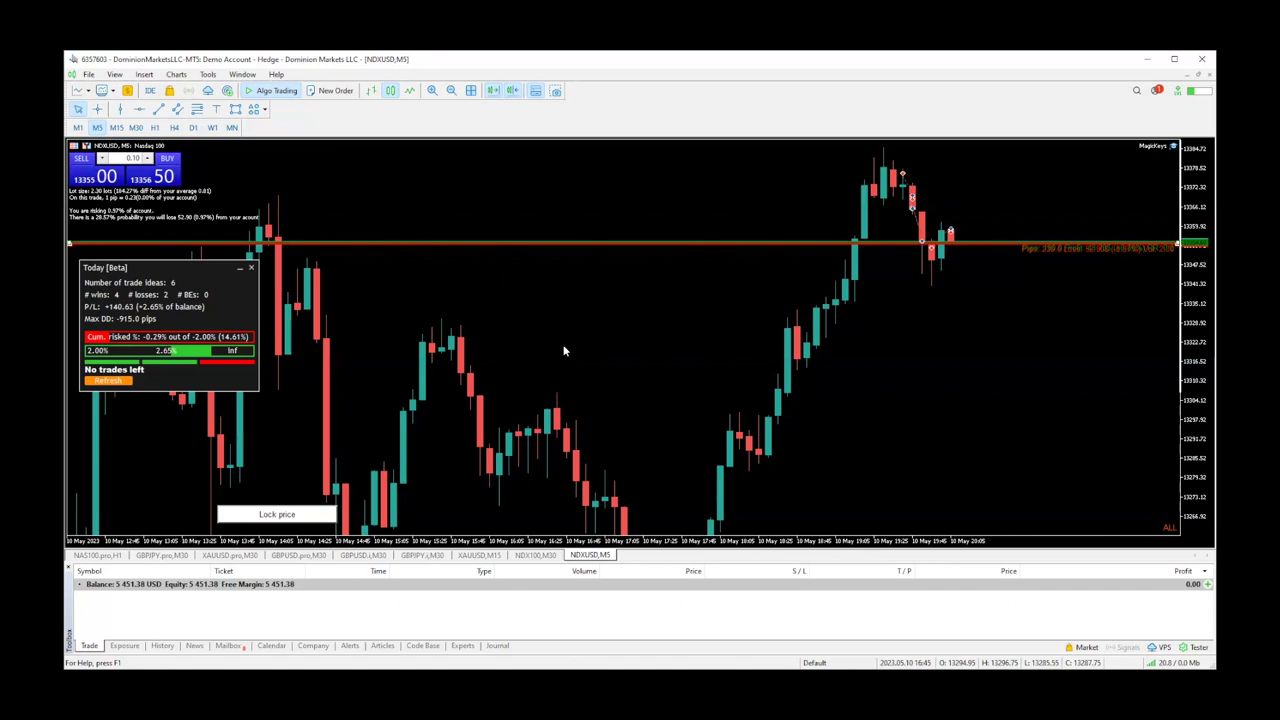
key(Escape)
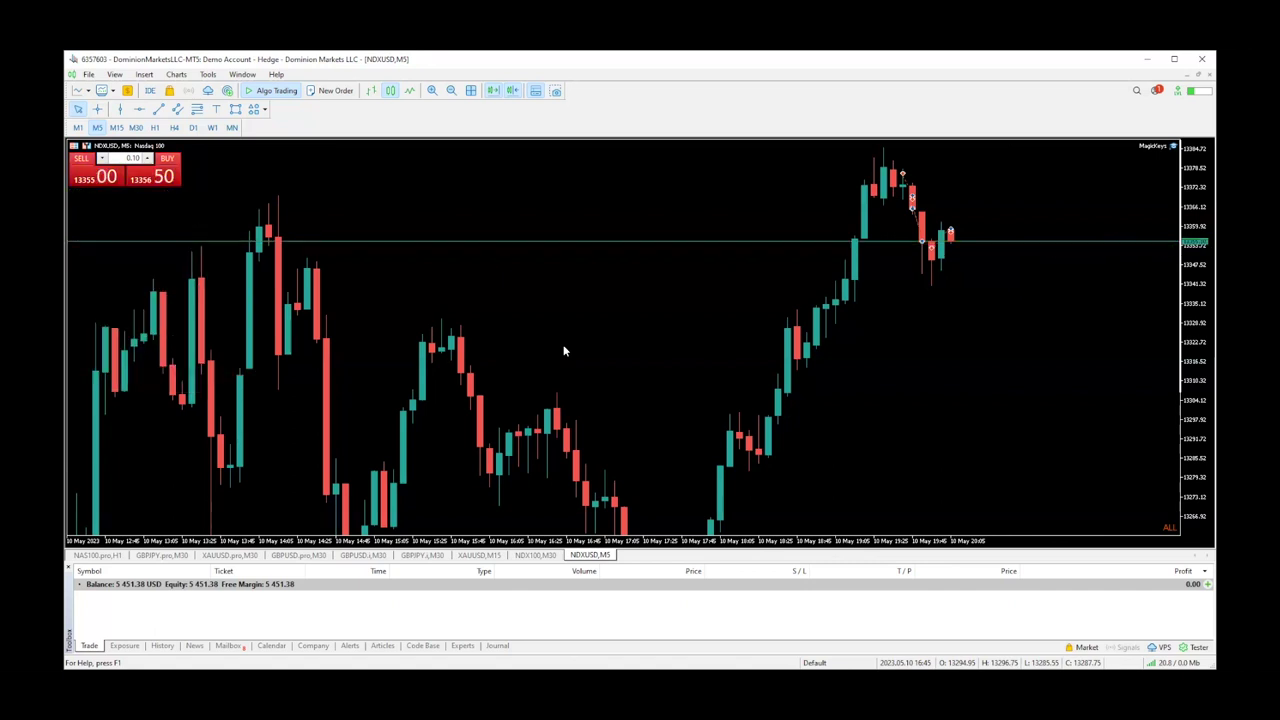